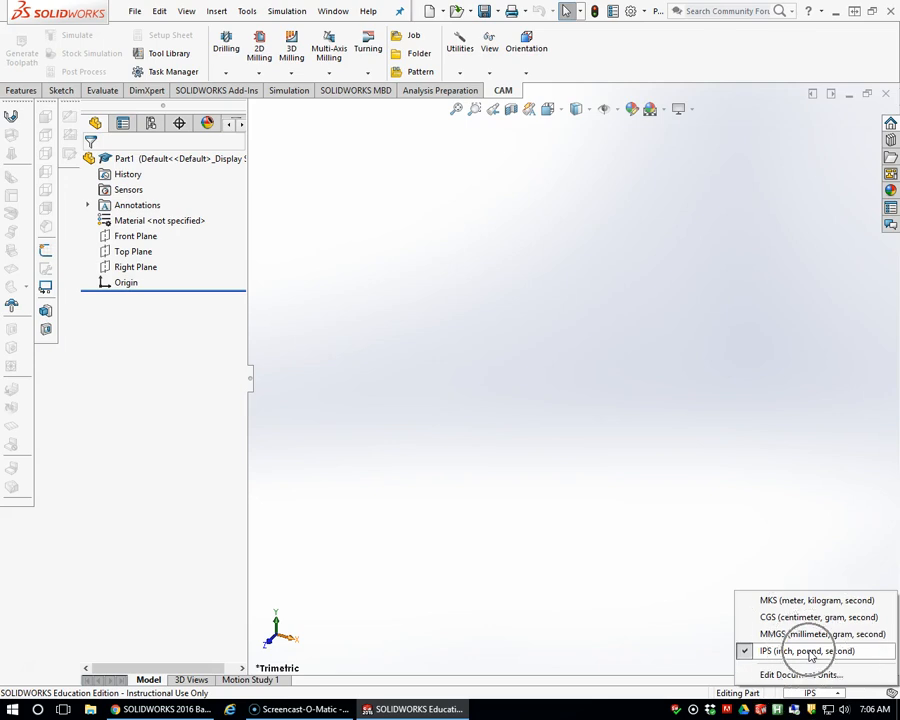
Step: Configure the document units to IPS (inch, pound, second) with three decimal places for length
{"action": "left_click", "coordinate": [809, 637]}
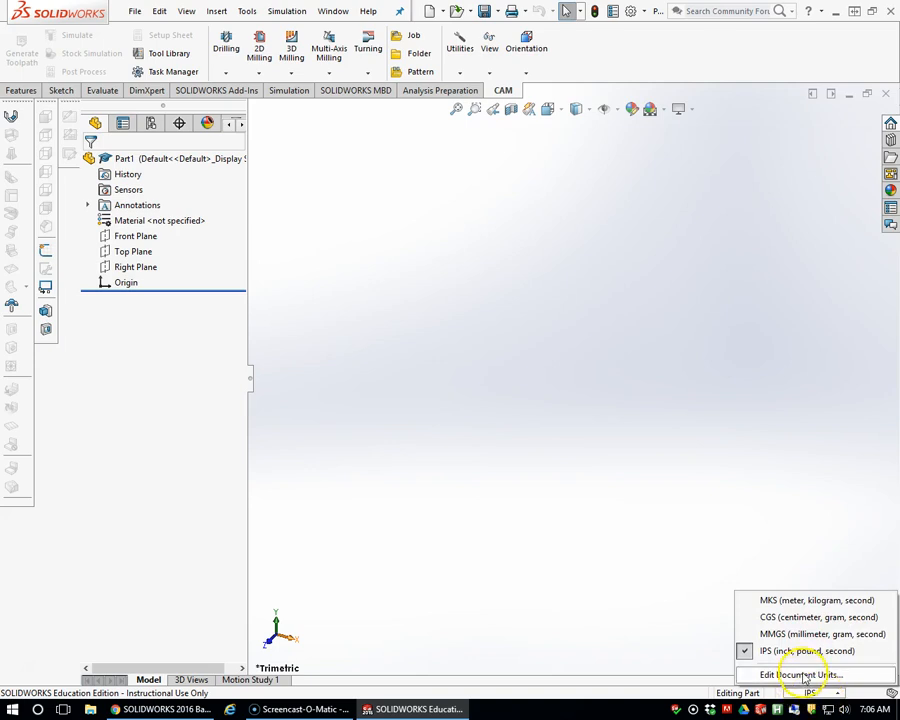
{"action": "left_click", "coordinate": [803, 675]}
{"action": "left_click", "coordinate": [520, 362]}
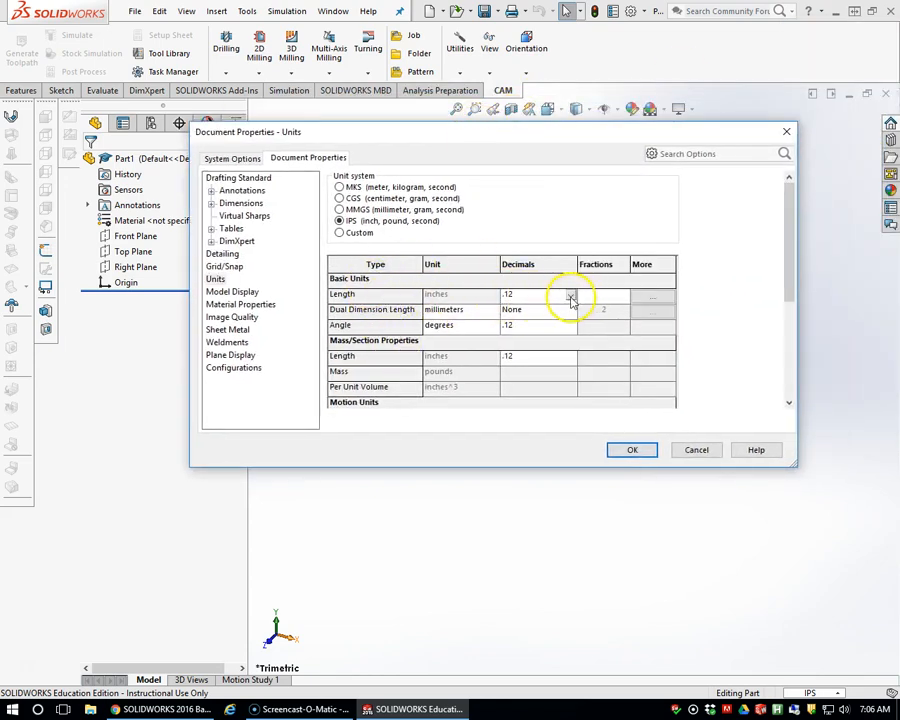
{"action": "left_click", "coordinate": [571, 298]}
{"action": "left_click", "coordinate": [538, 324]}
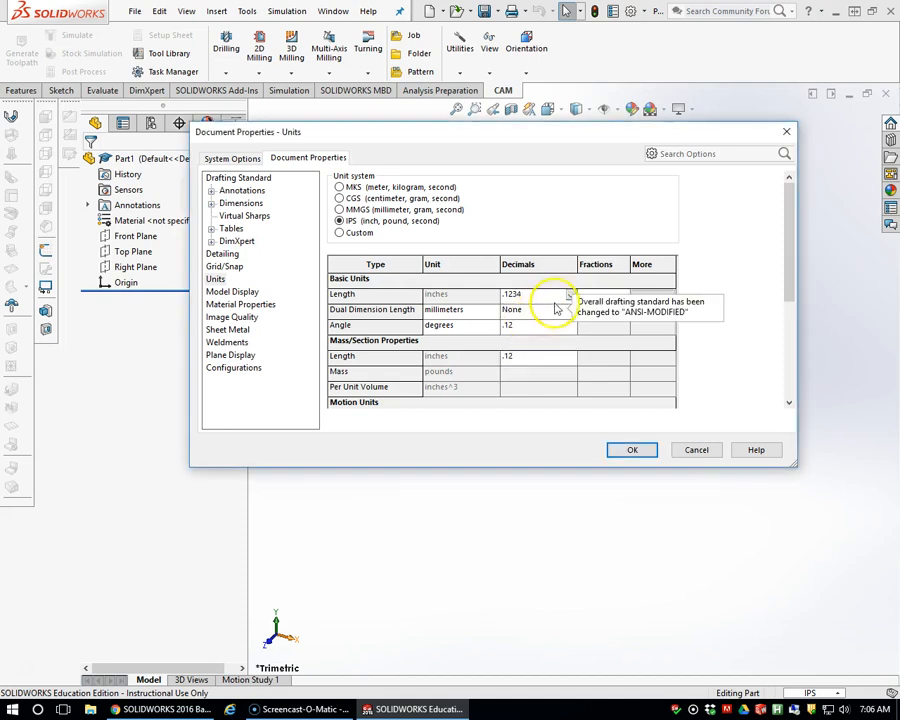
{"action": "left_click", "coordinate": [569, 295]}
{"action": "left_click", "coordinate": [530, 325]}
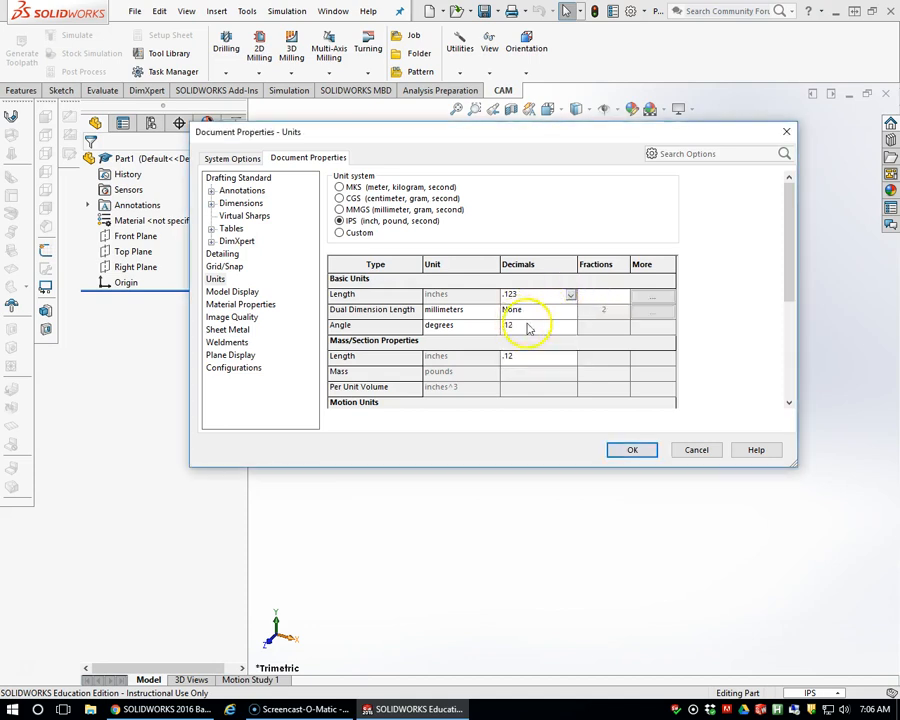
{"action": "left_click", "coordinate": [632, 451]}
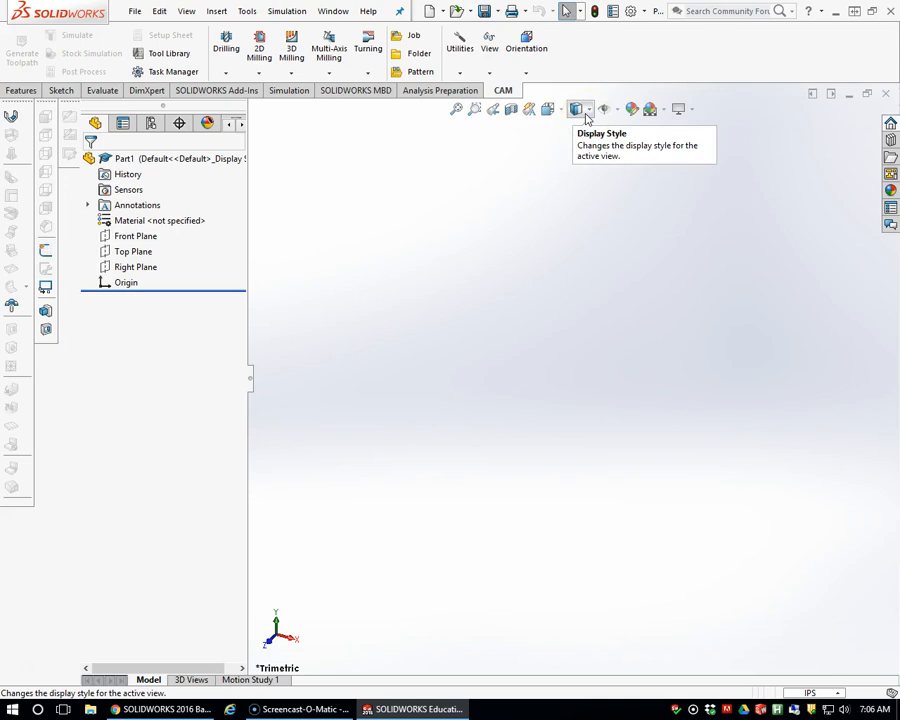
Step: Apply the Plain White scene as the background and turn on the display of origins
{"action": "left_click", "coordinate": [660, 111]}
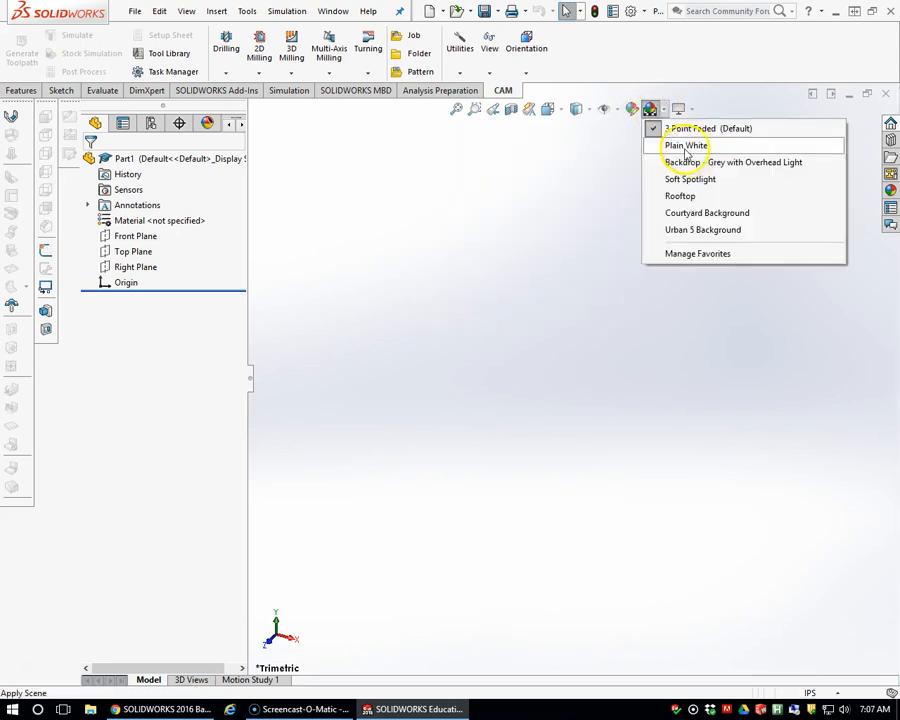
{"action": "left_click", "coordinate": [689, 147]}
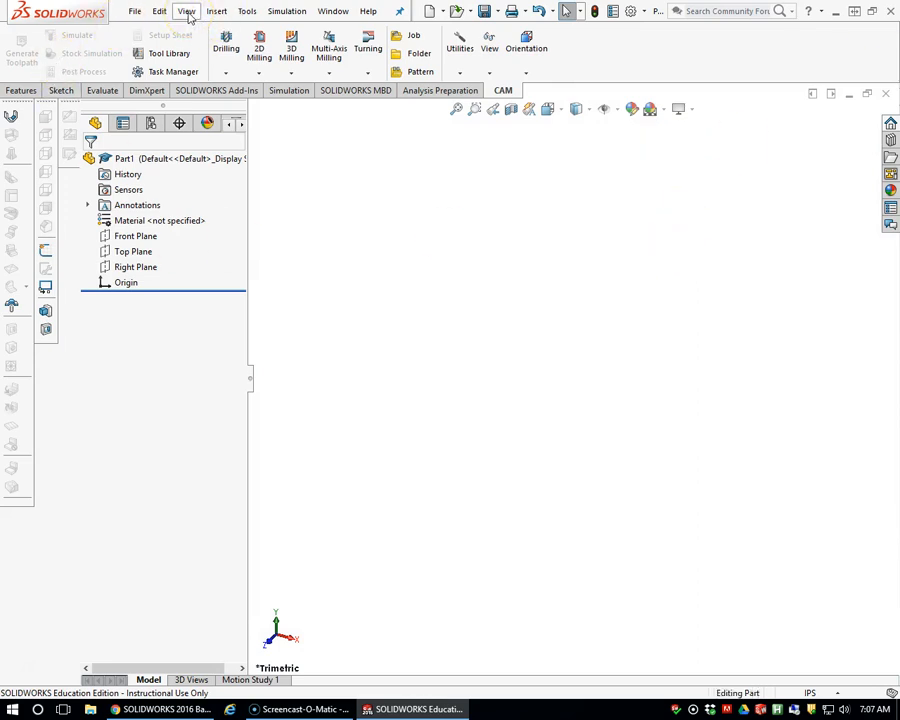
{"action": "left_click", "coordinate": [187, 13]}
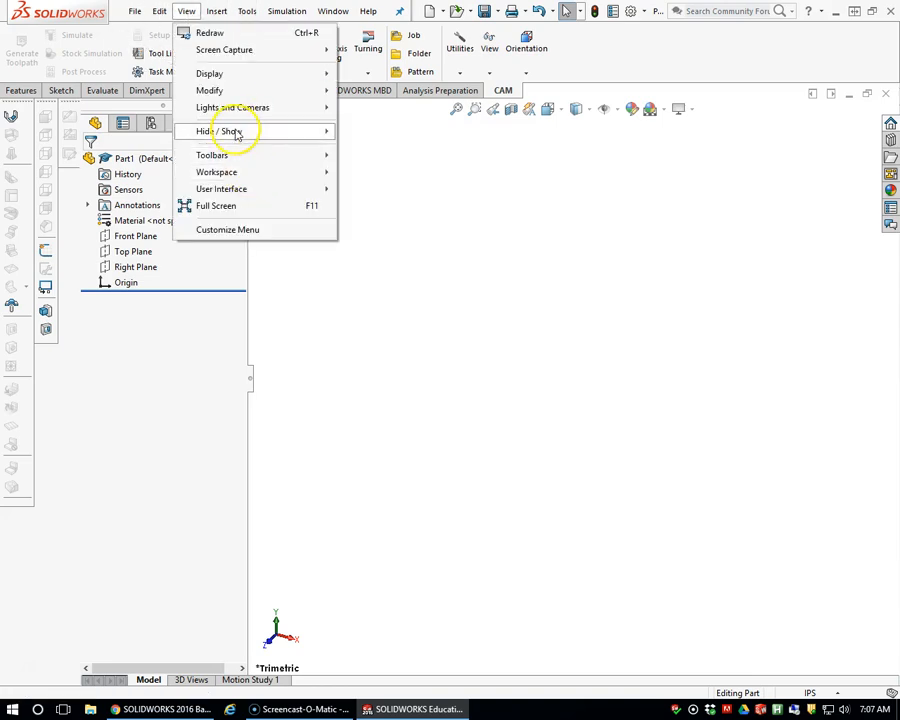
{"action": "mouse_move", "coordinate": [237, 133]}
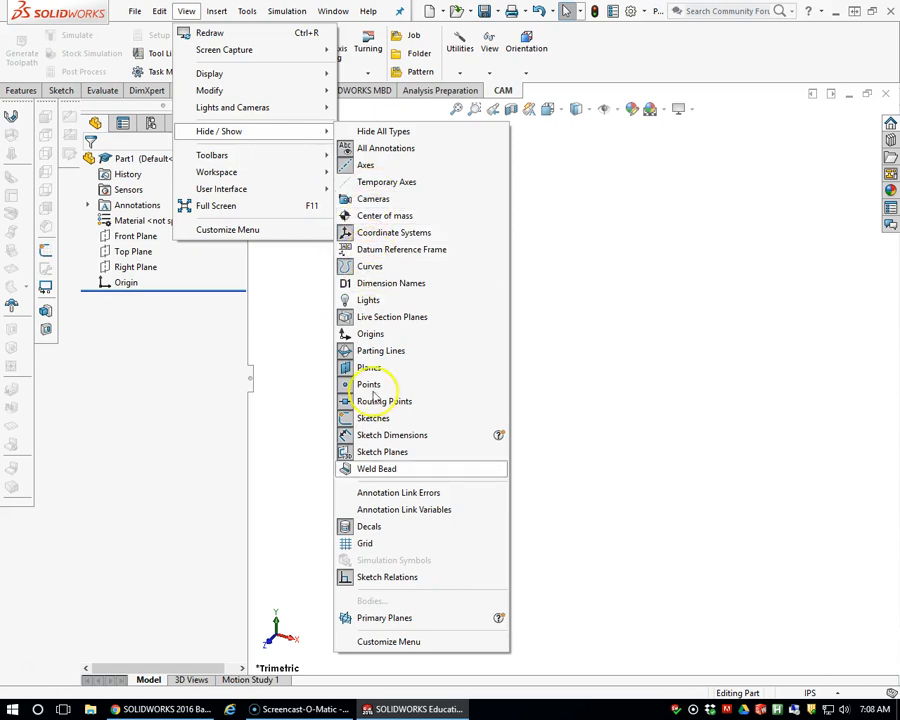
{"action": "left_click", "coordinate": [362, 338]}
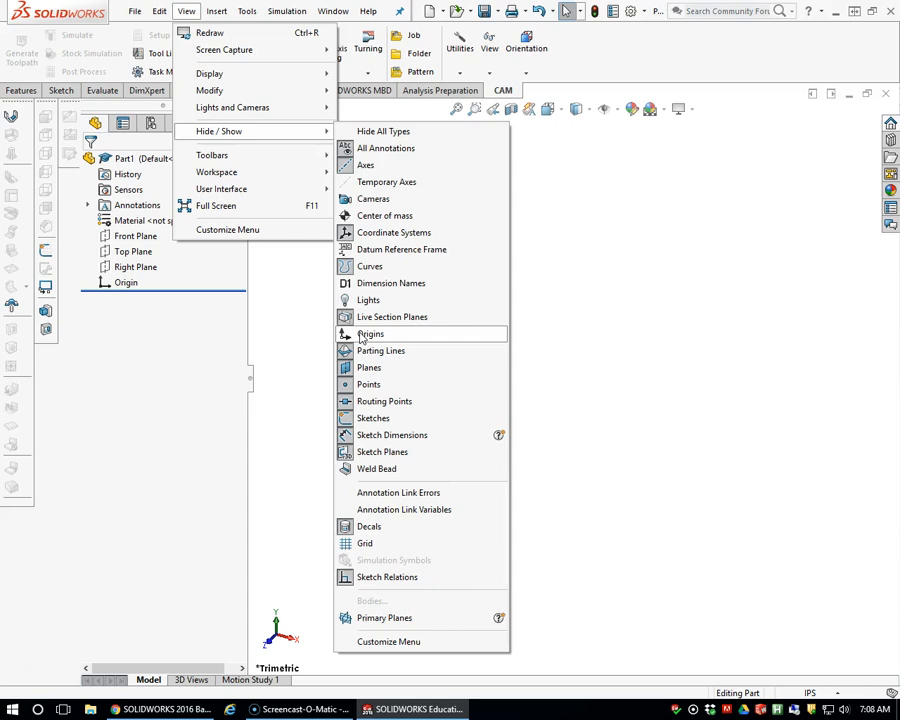
{"action": "left_click", "coordinate": [362, 337]}
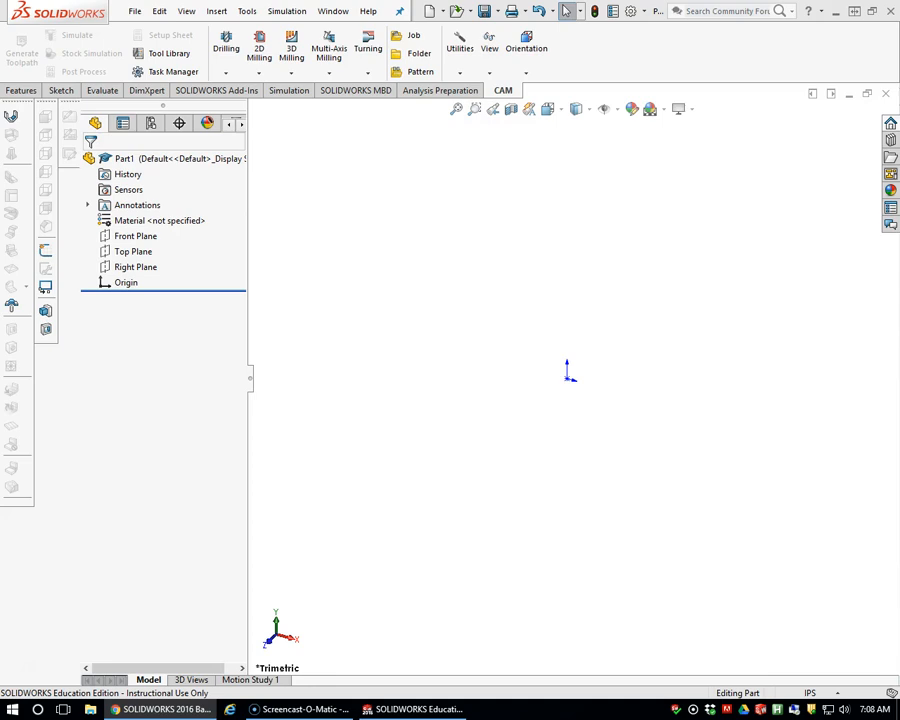
Step: Start a new sketch on the Front Plane
{"action": "left_click", "coordinate": [61, 92]}
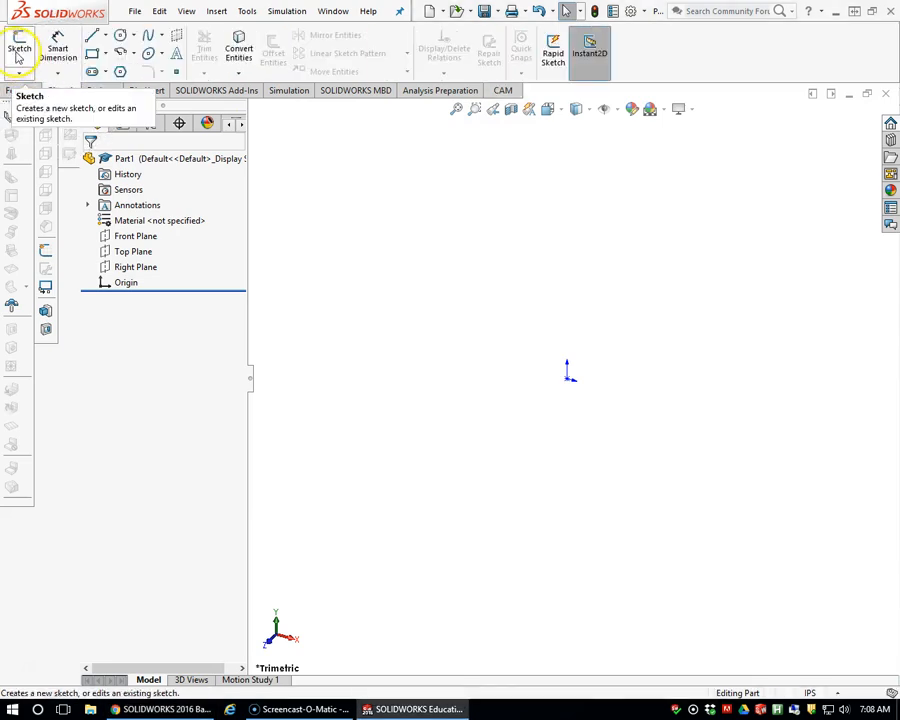
{"action": "left_click", "coordinate": [18, 52]}
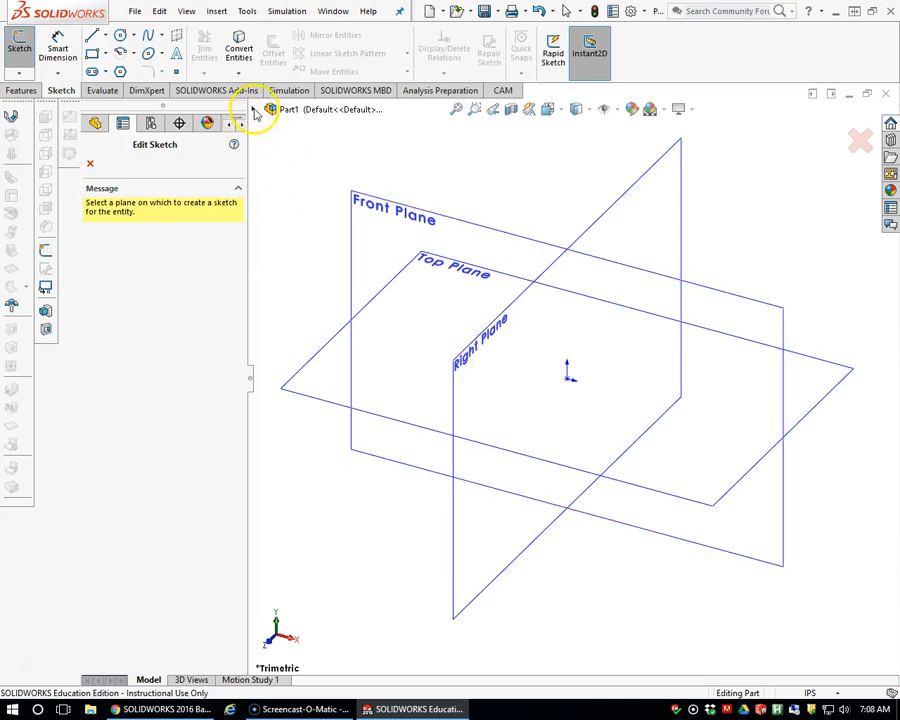
{"action": "left_click", "coordinate": [411, 225]}
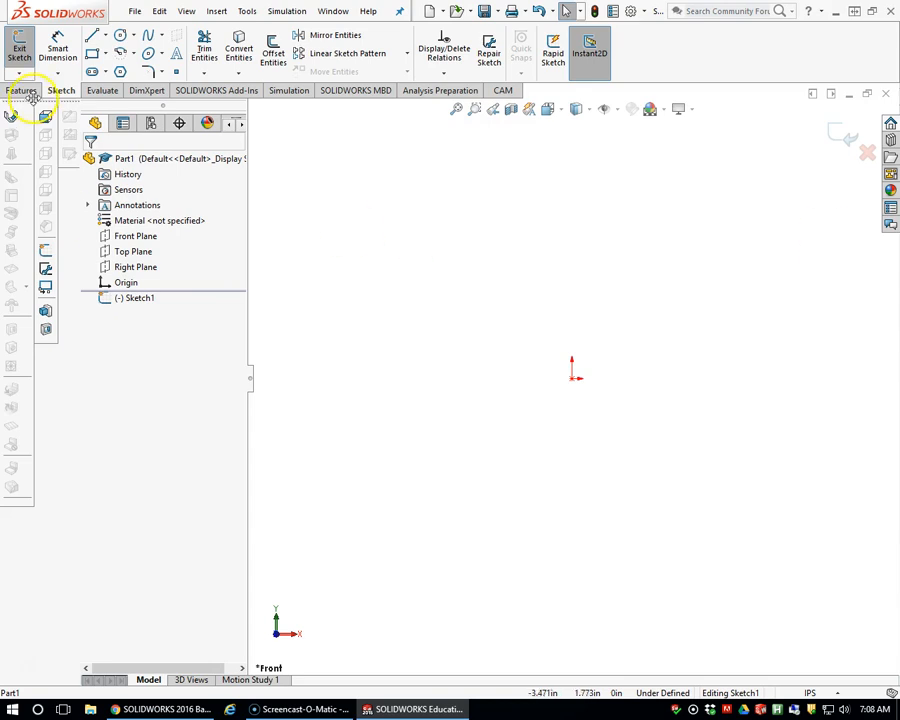
Step: Draw a vertical line about 2.23 in long upward from the origin
{"action": "left_click", "coordinate": [60, 91]}
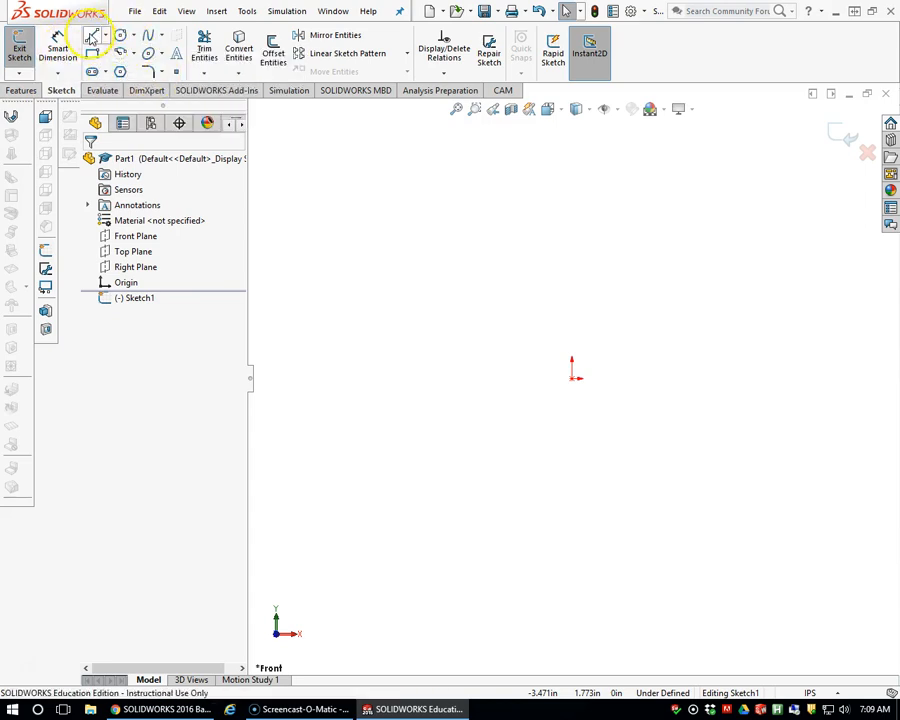
{"action": "left_click", "coordinate": [92, 36]}
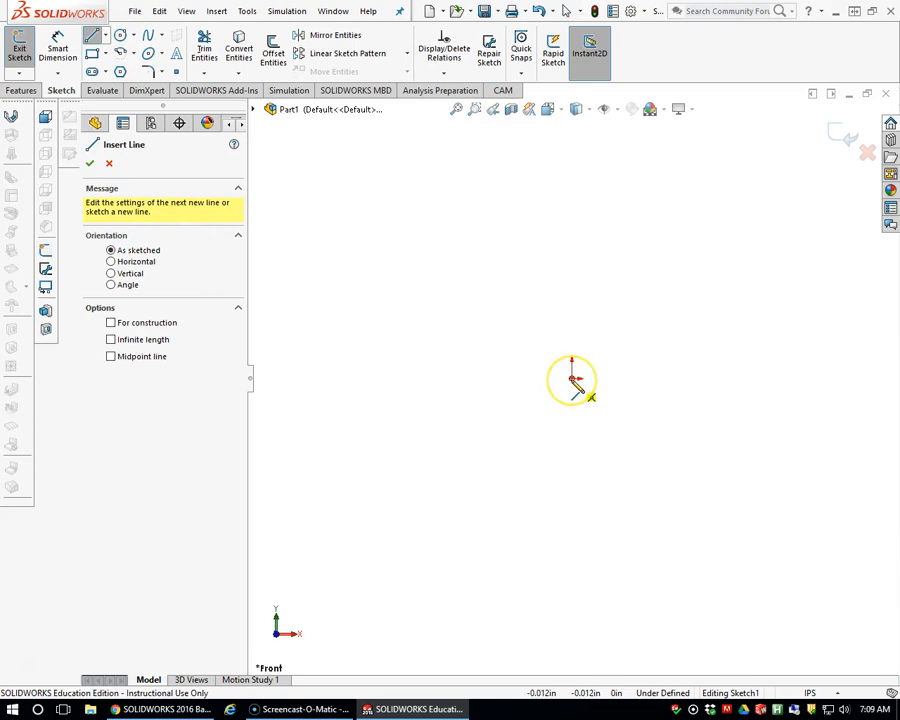
{"action": "key", "text": "ctrl"}
{"action": "key", "text": "ctrl"}
{"action": "key", "text": "ctrl"}
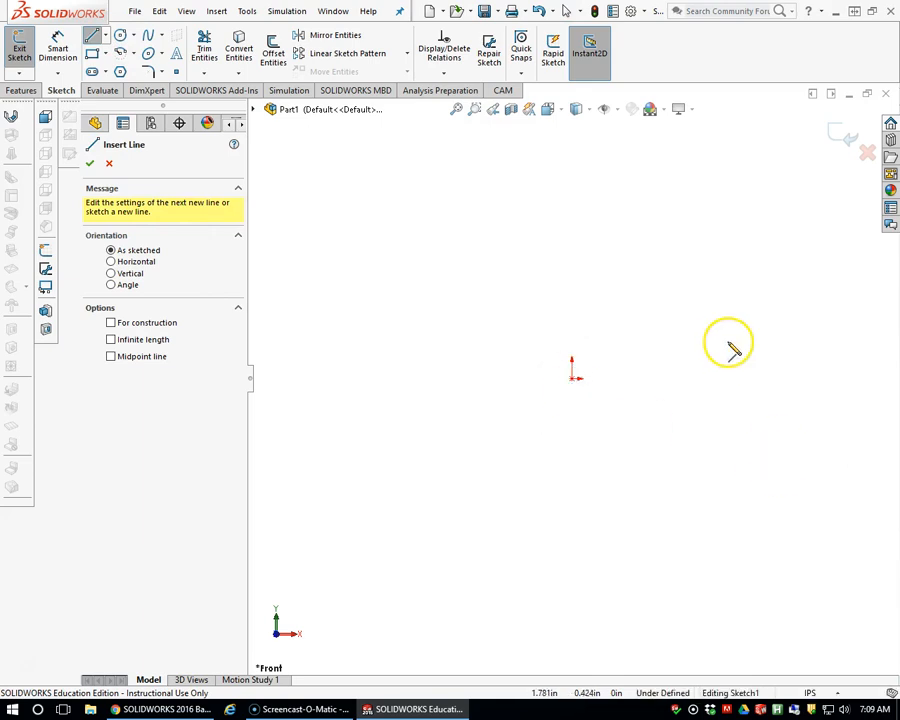
{"action": "scroll", "coordinate": [655, 376], "scroll_direction": "down", "scroll_amount": 6}
{"action": "scroll", "coordinate": [612, 374], "scroll_direction": "up", "scroll_amount": 4}
{"action": "scroll", "coordinate": [603, 374], "scroll_direction": "down", "scroll_amount": 2}
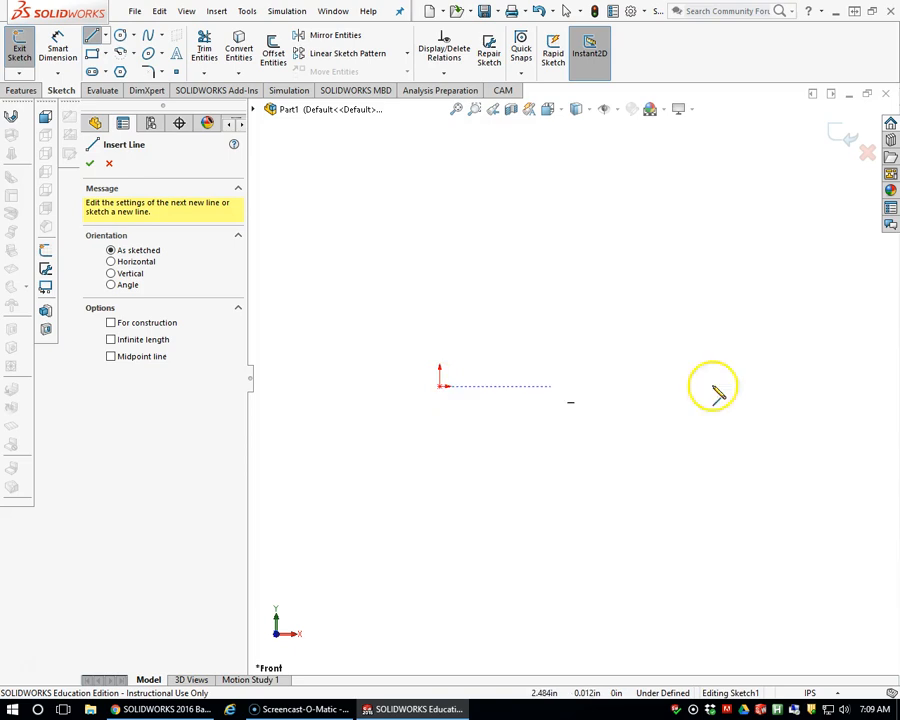
{"action": "left_click", "coordinate": [440, 386]}
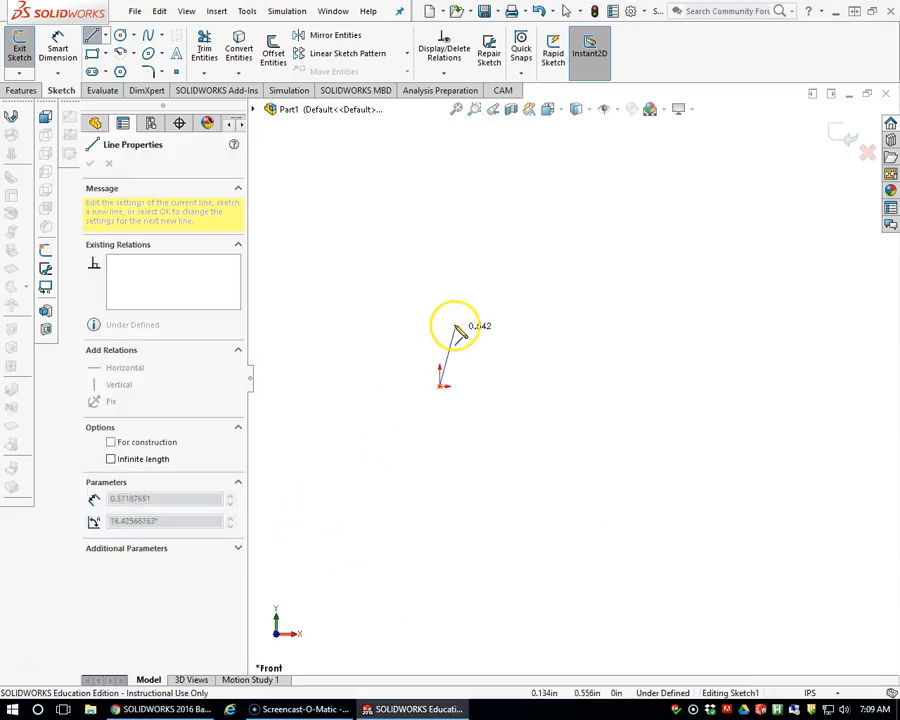
{"action": "left_click", "coordinate": [439, 145]}
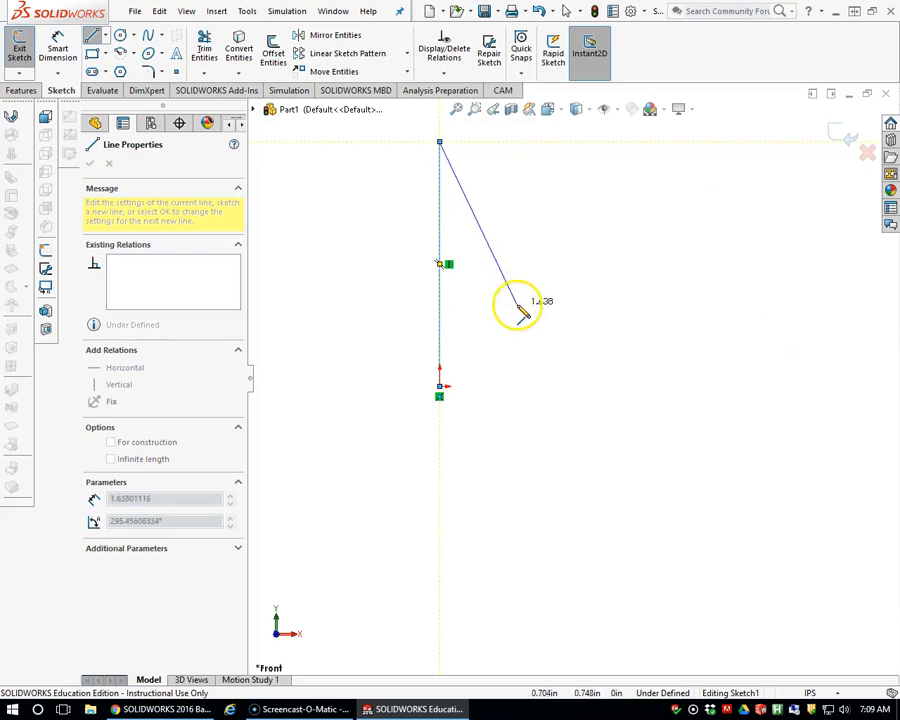
{"action": "scroll", "coordinate": [520, 305], "scroll_direction": "up", "scroll_amount": 2}
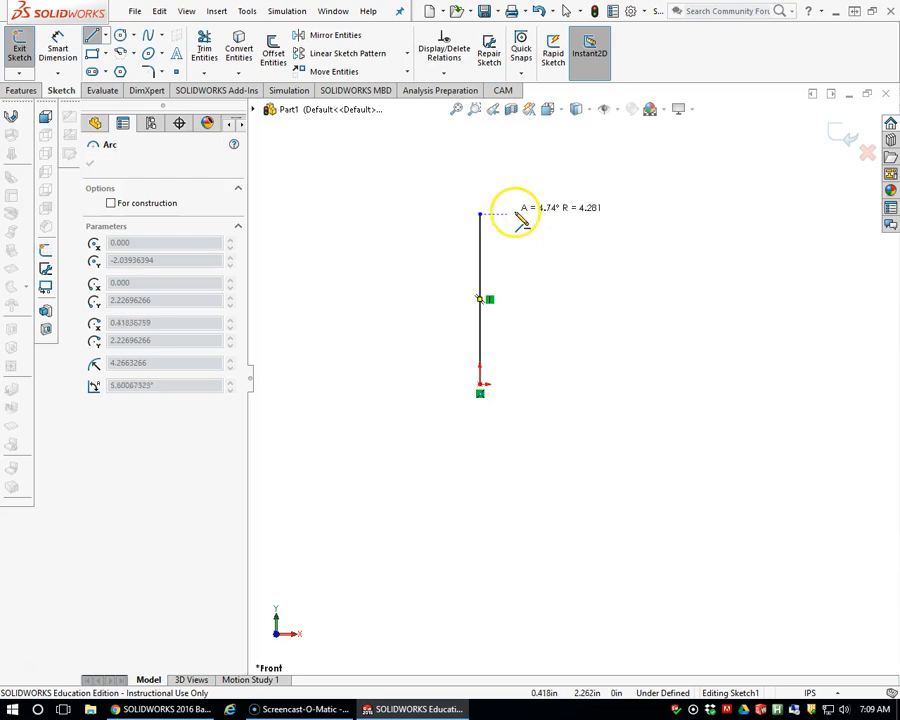
{"action": "left_click", "coordinate": [518, 215]}
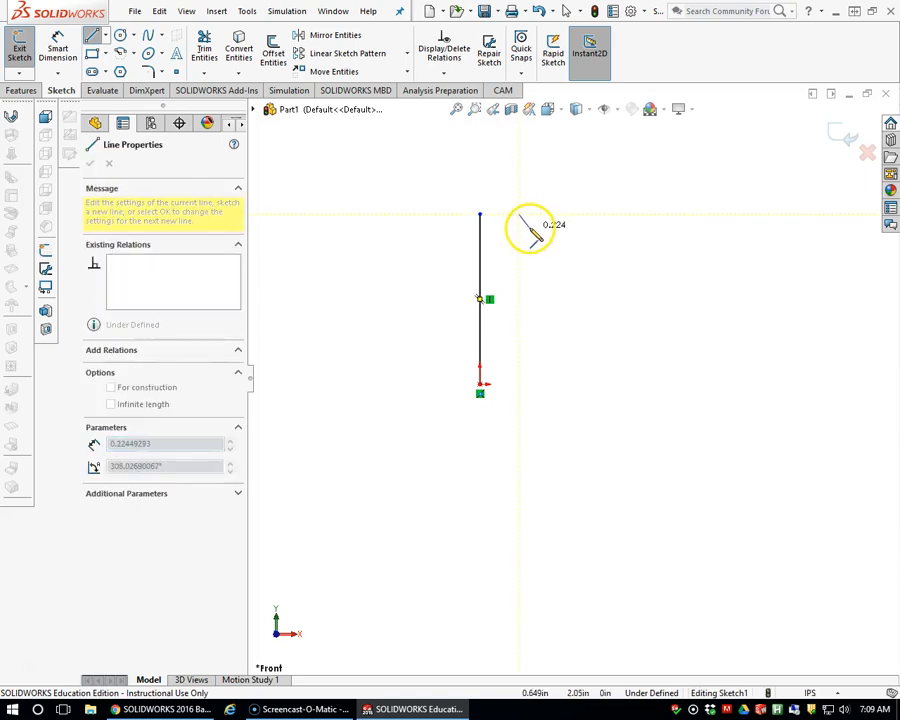
{"action": "key", "text": "Escape"}
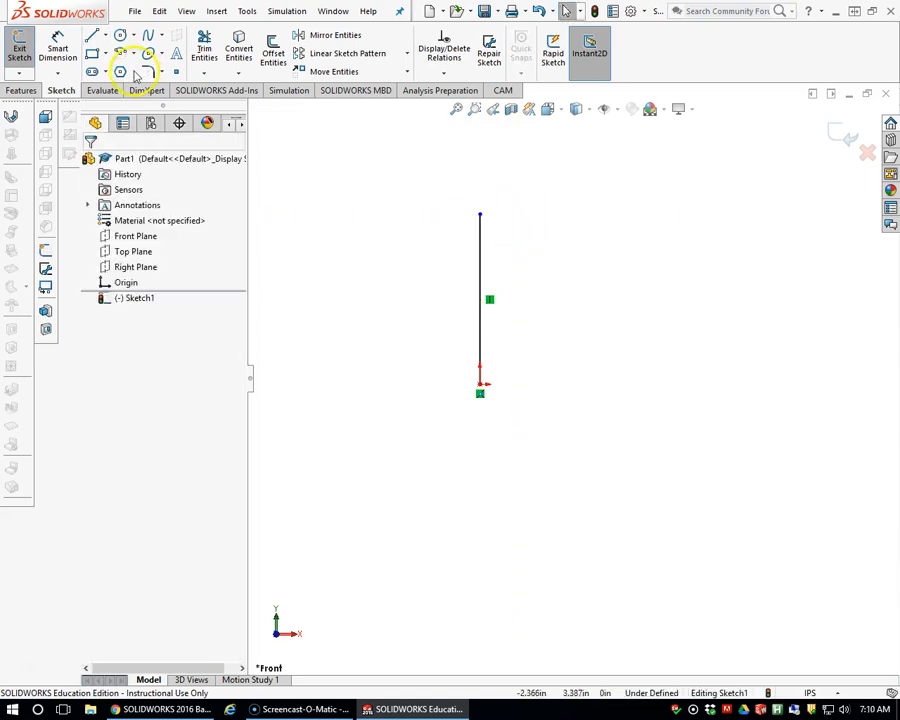
Step: Continue the profile from the vertical line's upper end with a horizontal edge about 0.54 in wide and a first groove about 0.47 in wide
{"action": "left_click", "coordinate": [94, 38]}
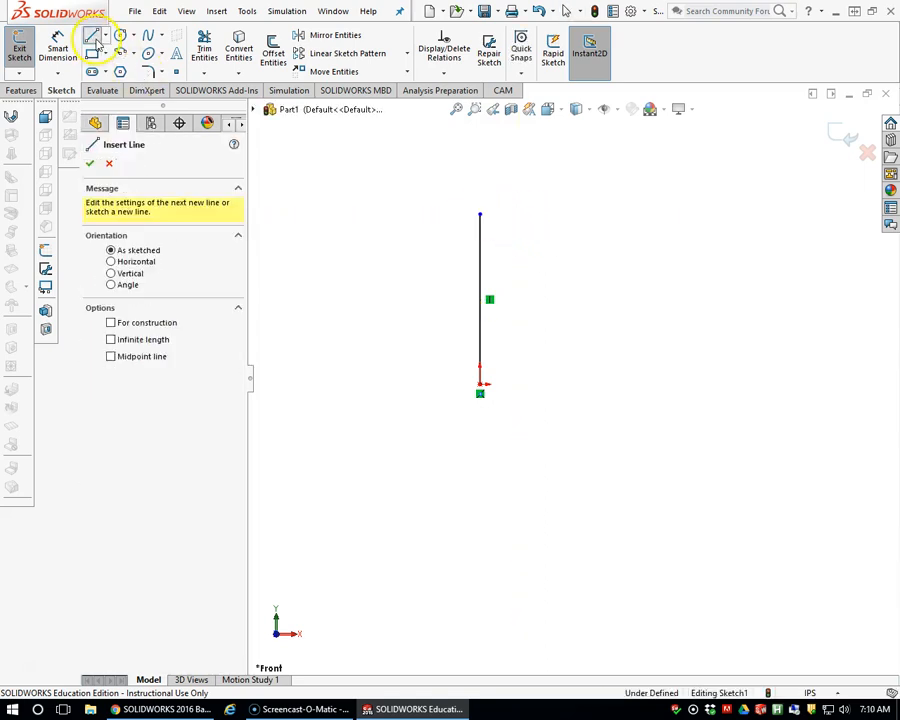
{"action": "left_click", "coordinate": [480, 216]}
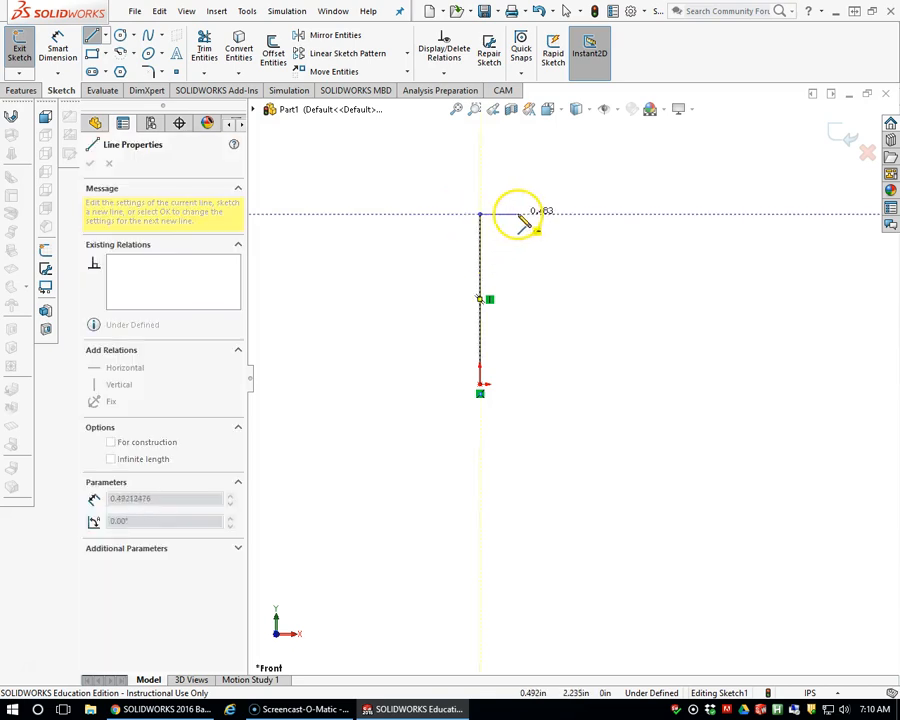
{"action": "left_click", "coordinate": [521, 214]}
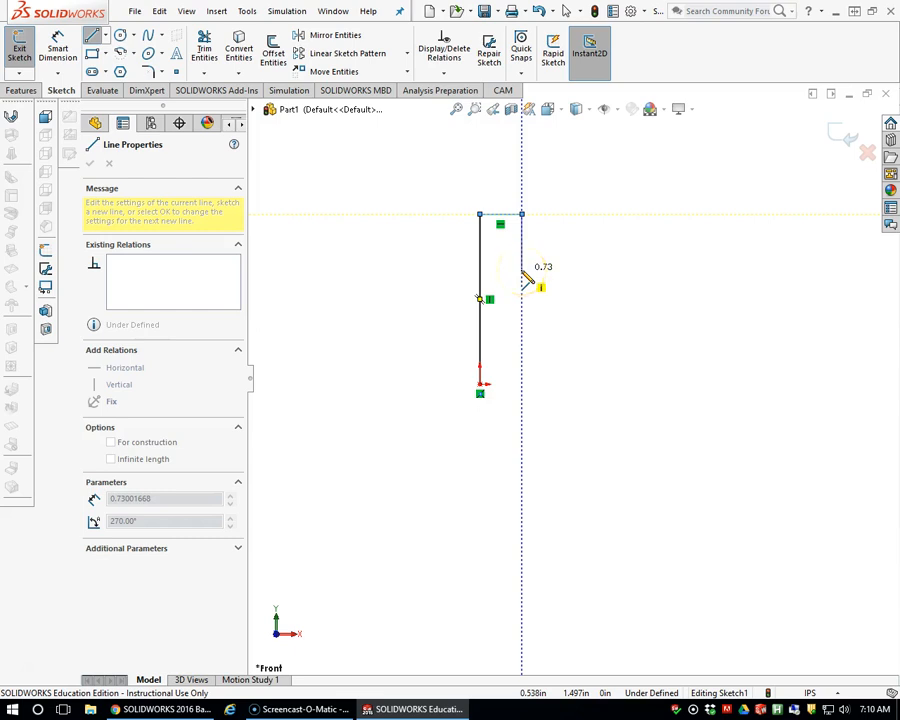
{"action": "left_click", "coordinate": [521, 355]}
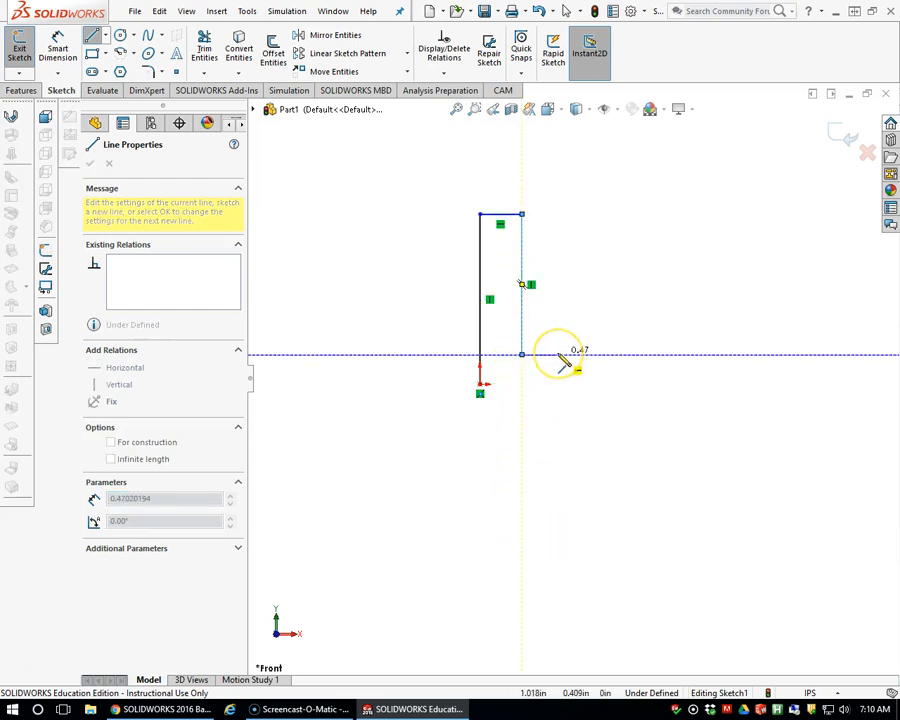
{"action": "left_click_drag", "start_coordinate": [557, 356], "coordinate": [600, 255]}
{"action": "left_click", "coordinate": [558, 250]}
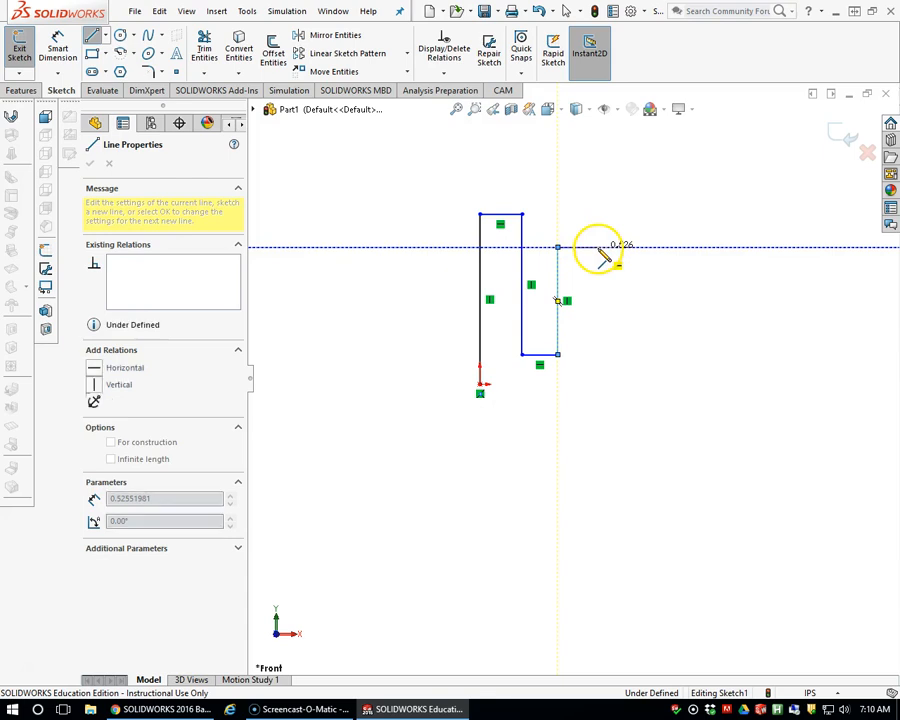
Step: Draw the second raised section about 0.53 in wide and the second groove, ending with the third raised section's top edge
{"action": "left_click", "coordinate": [600, 254]}
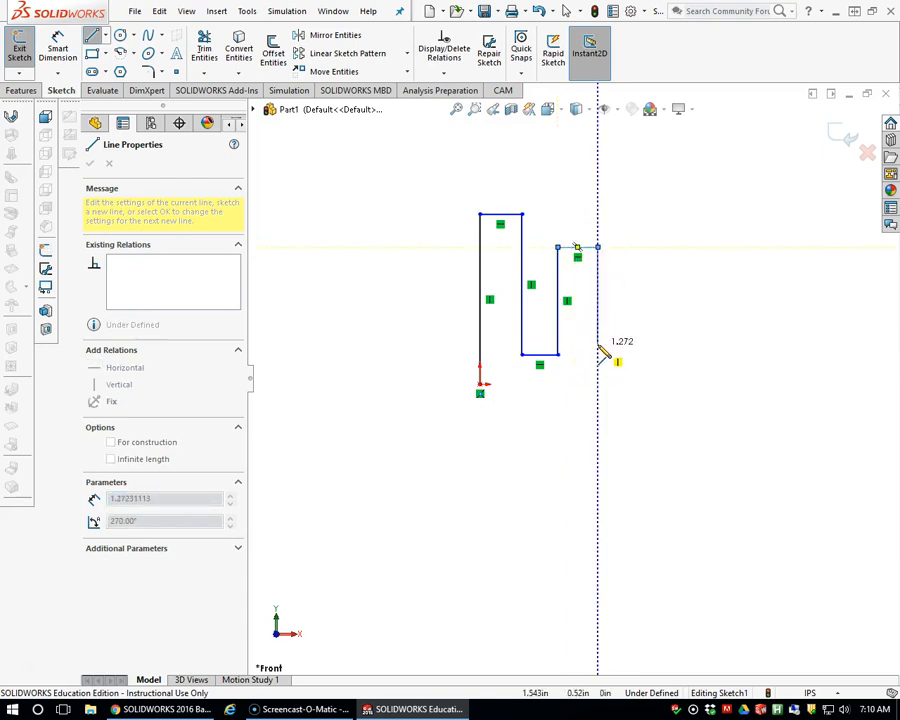
{"action": "left_click", "coordinate": [600, 341]}
{"action": "left_click", "coordinate": [635, 341]}
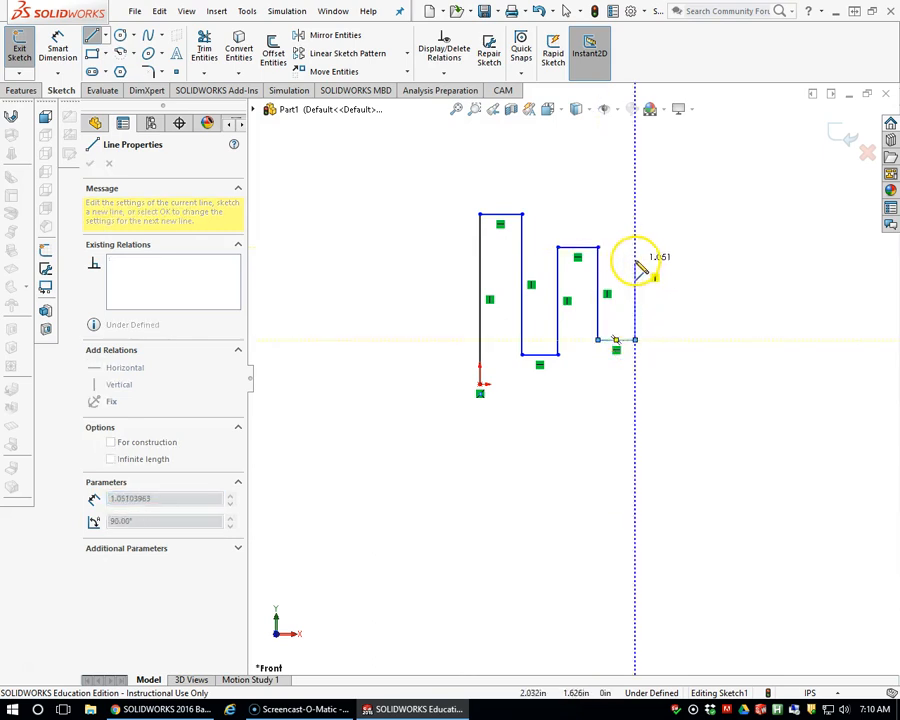
{"action": "left_click", "coordinate": [636, 260]}
{"action": "left_click", "coordinate": [670, 260]}
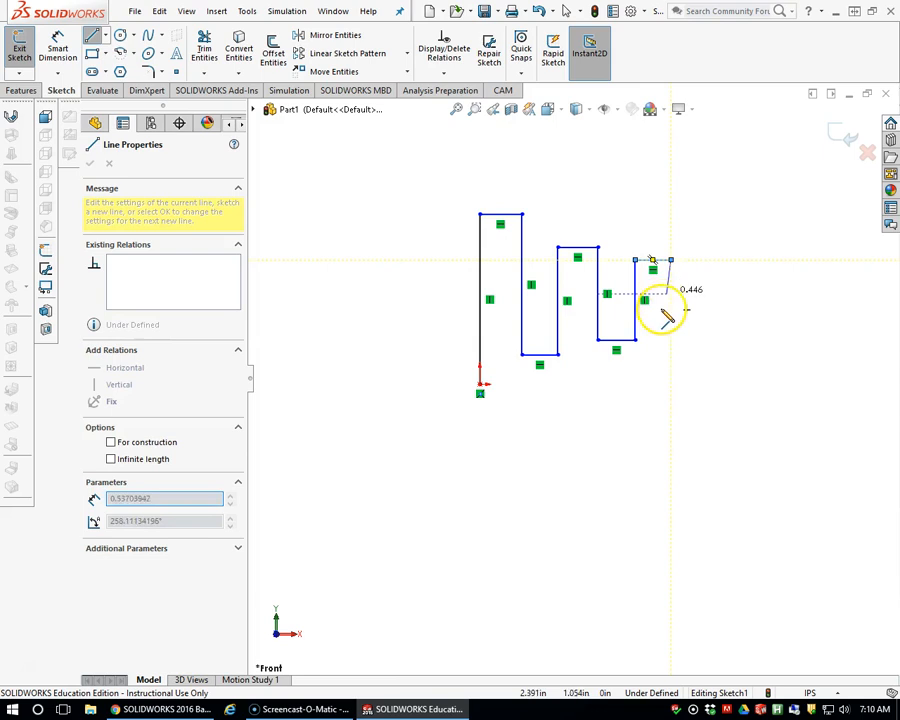
Step: Draw a third, deeper groove and the top edge of the fourth, lowest raised section
{"action": "left_click", "coordinate": [706, 372]}
{"action": "left_click", "coordinate": [702, 371]}
{"action": "left_click", "coordinate": [702, 280]}
{"action": "left_click", "coordinate": [735, 280]}
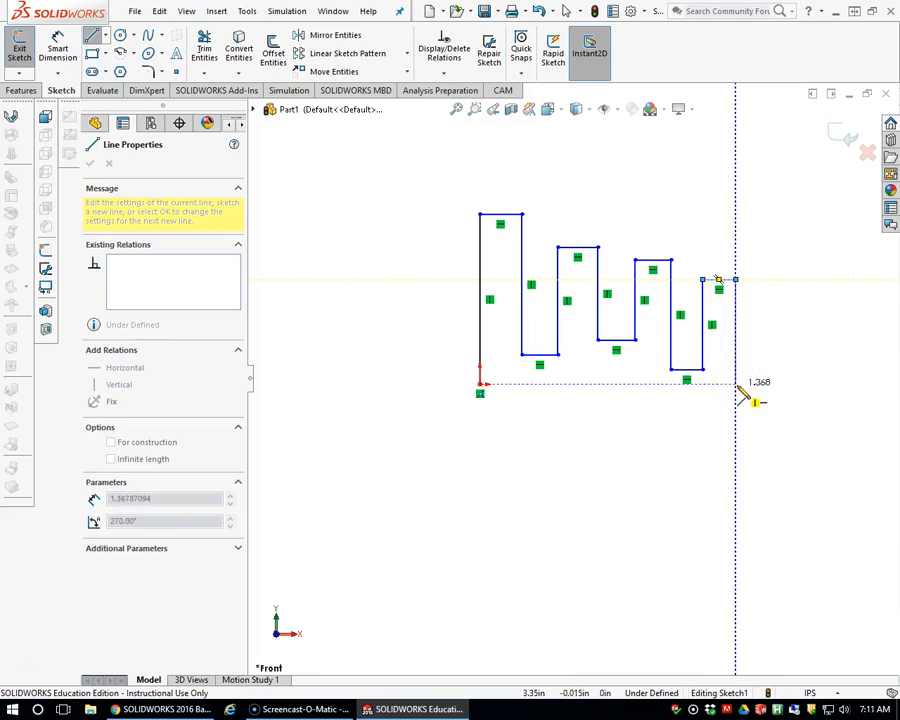
Step: Draw the last side about 1.37 in down to the origin's level and close the profile with a horizontal base line about 3.35 in long
{"action": "left_click_drag", "start_coordinate": [738, 390], "coordinate": [480, 384]}
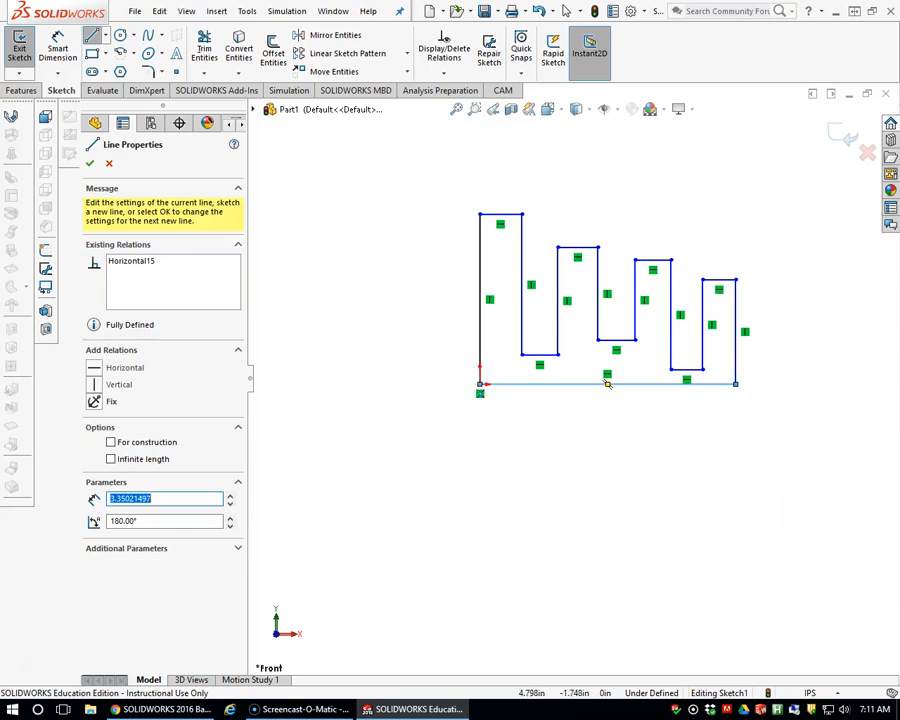
{"action": "key", "text": "alt+Tab"}
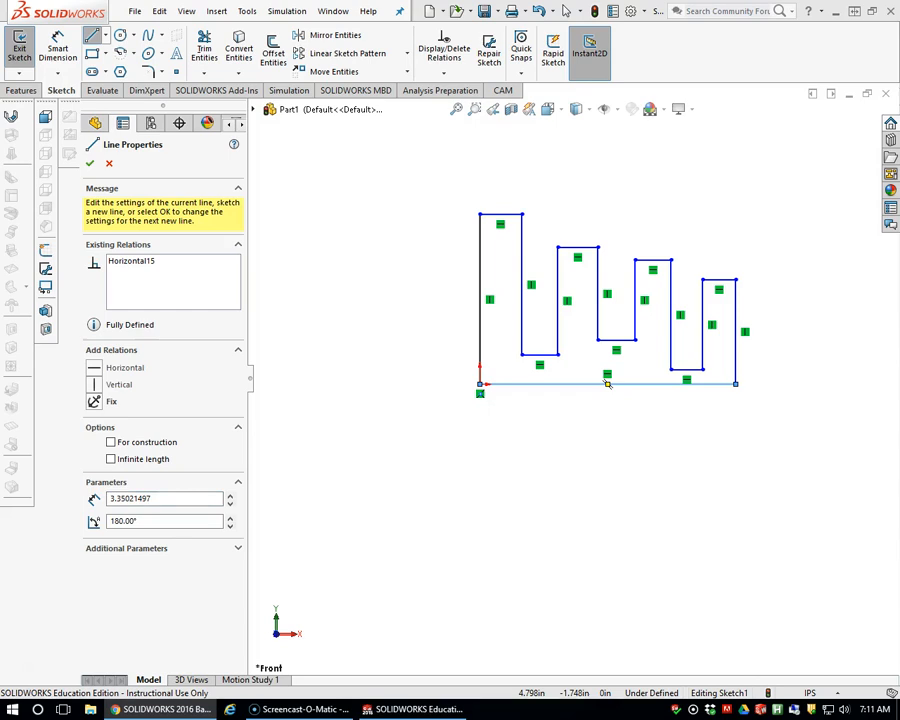
{"action": "left_click", "coordinate": [89, 163]}
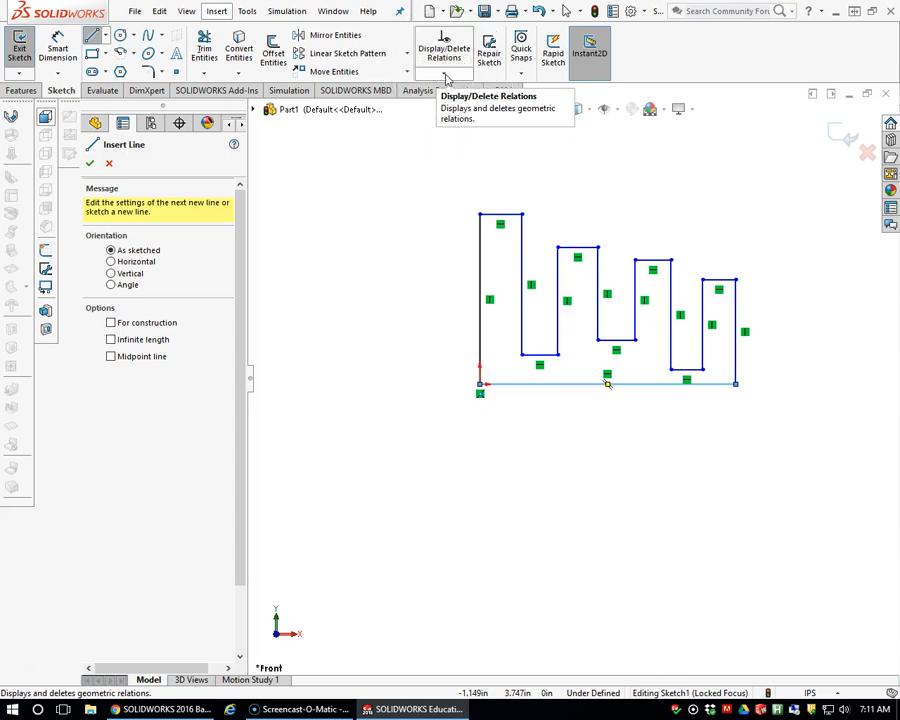
Step: Try to add an Equal relation to the profile's four top edges together with the long base line
{"action": "left_click", "coordinate": [445, 76]}
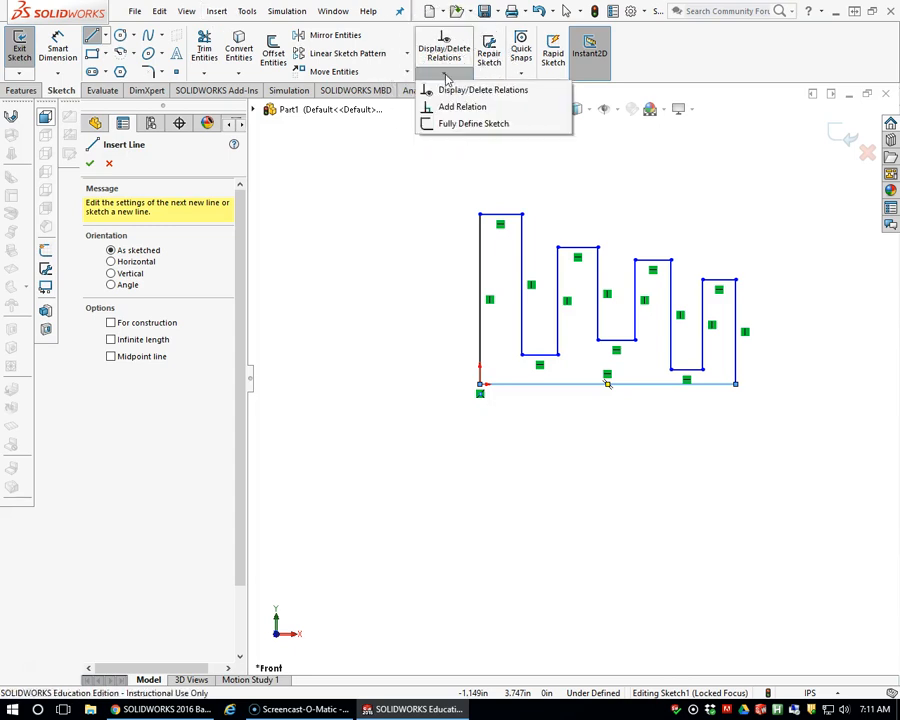
{"action": "left_click", "coordinate": [450, 107]}
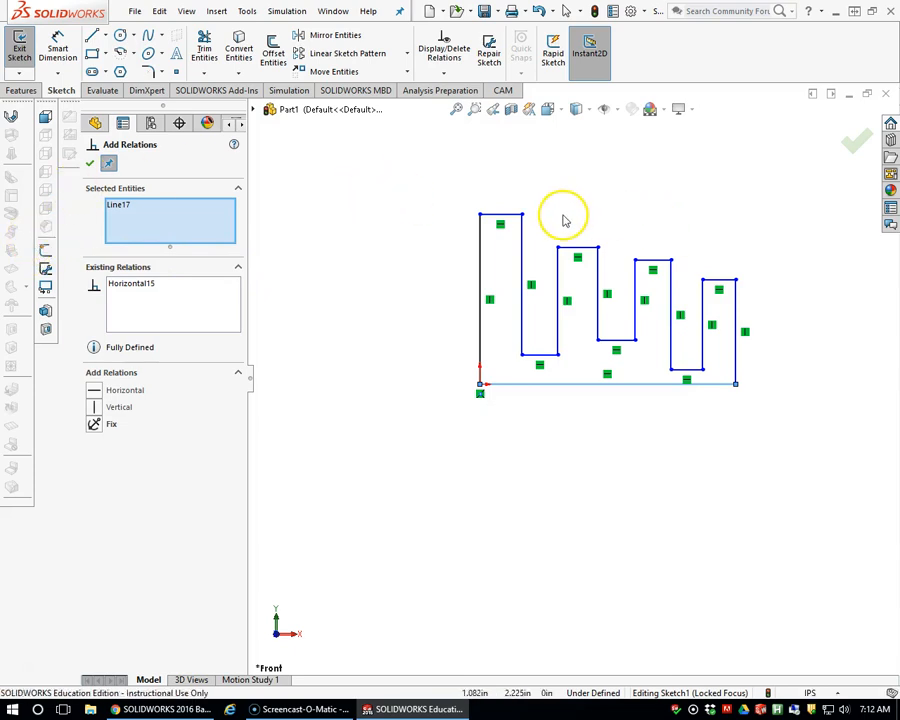
{"action": "left_click", "coordinate": [513, 215]}
{"action": "left_click", "coordinate": [593, 248]}
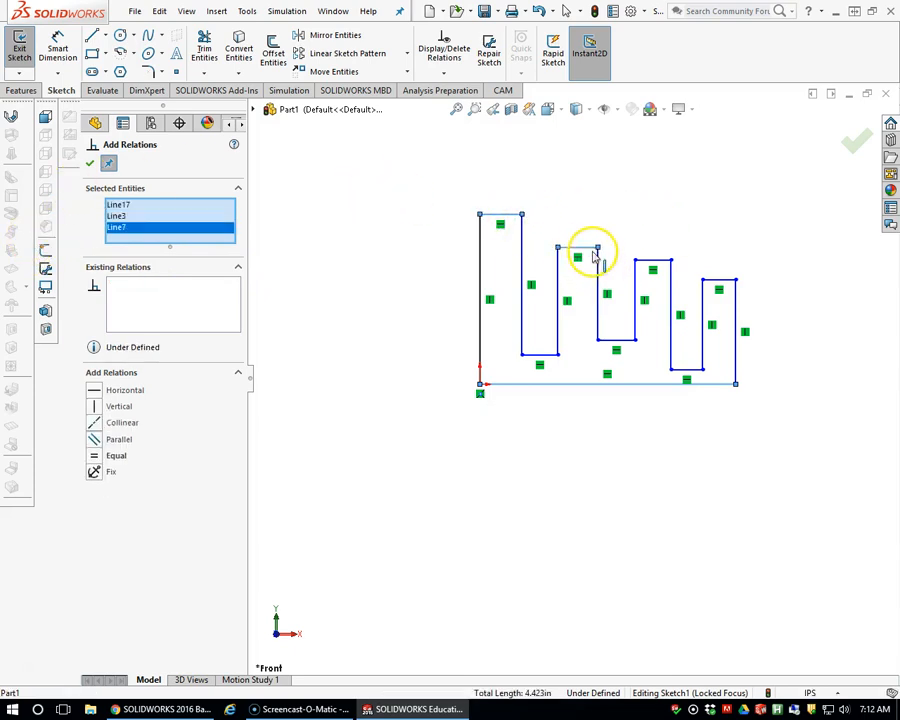
{"action": "left_click", "coordinate": [664, 261]}
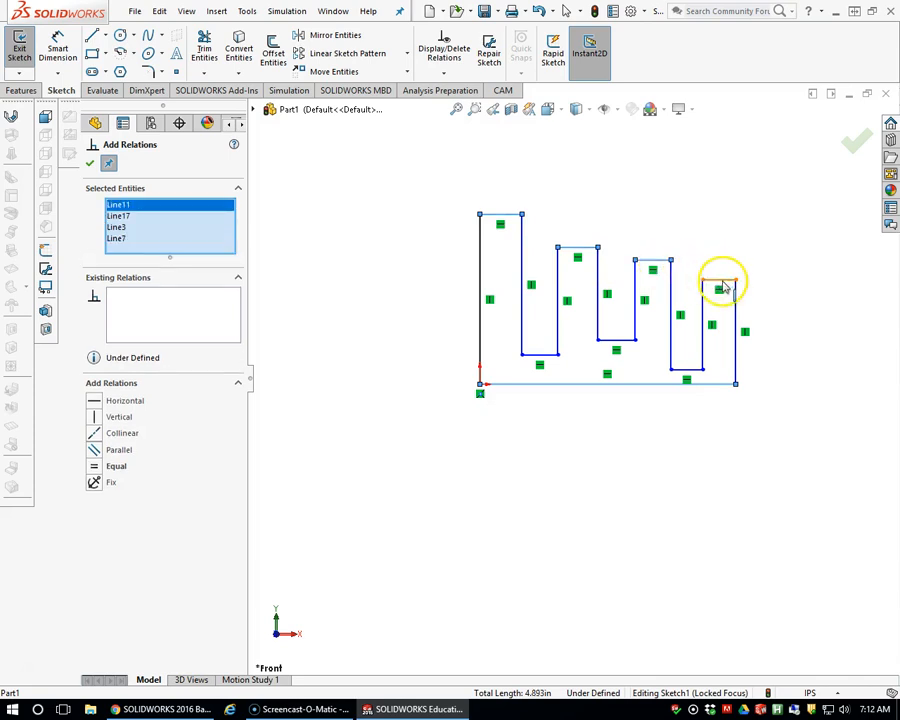
{"action": "left_click", "coordinate": [719, 281]}
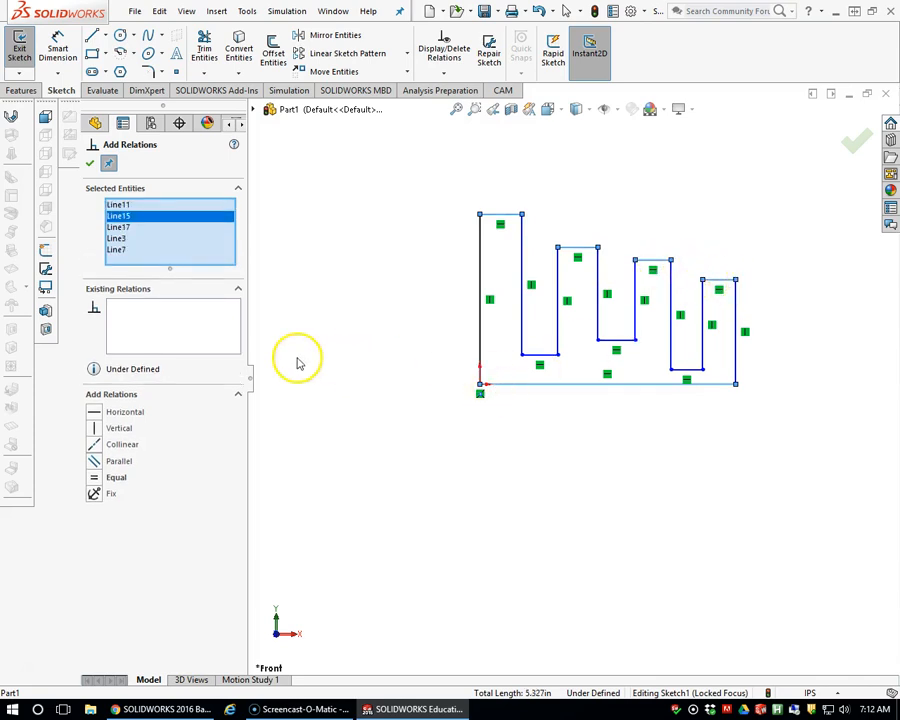
{"action": "left_click", "coordinate": [100, 477]}
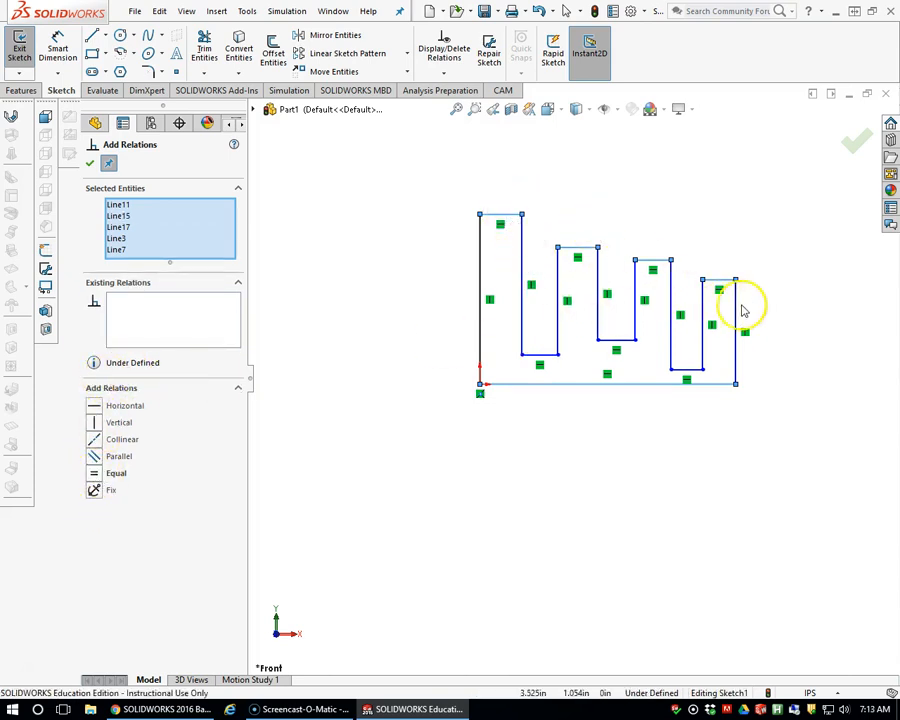
{"action": "left_click", "coordinate": [95, 476]}
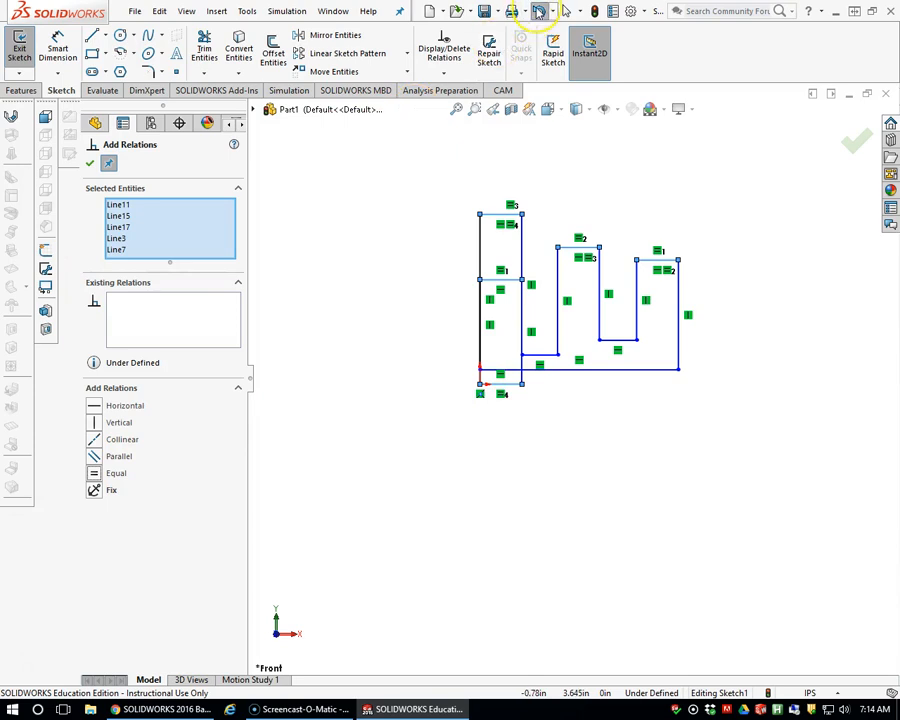
{"action": "left_click", "coordinate": [538, 11]}
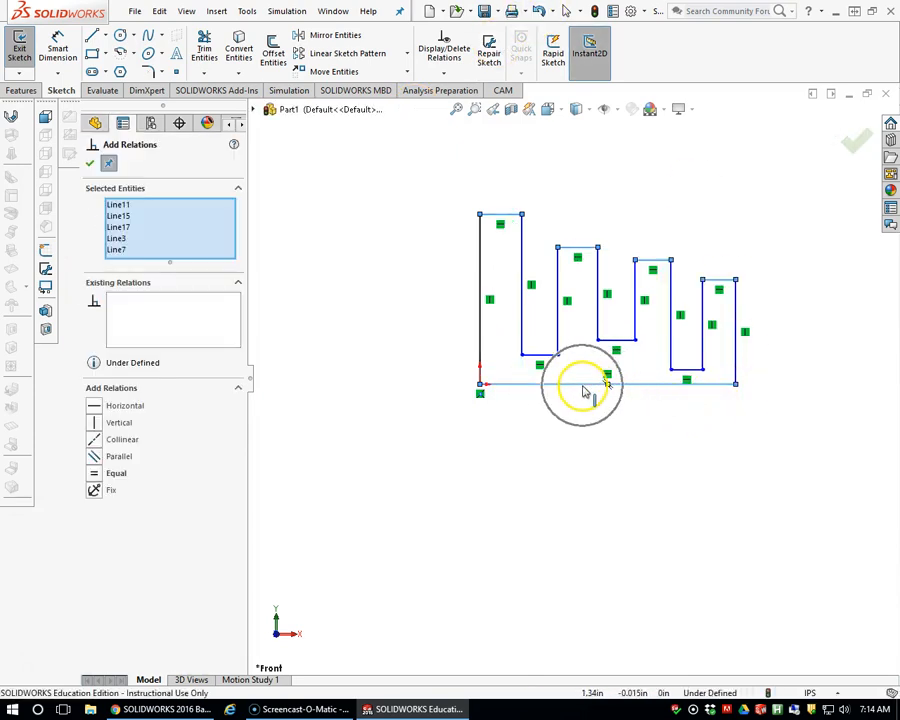
{"action": "left_click", "coordinate": [253, 459]}
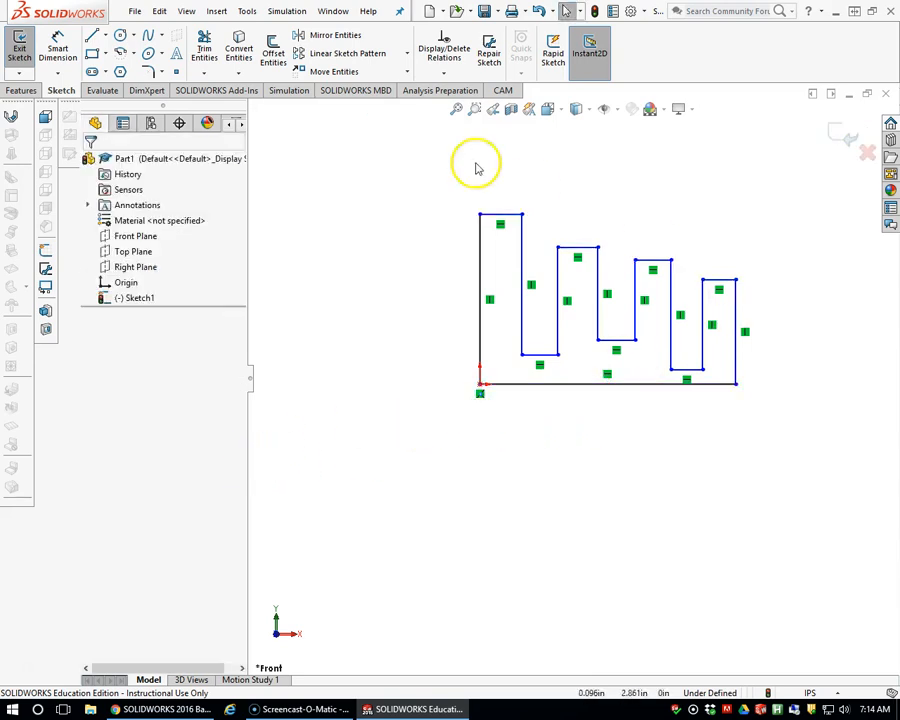
Step: Make the top edges of the four raised sections equal in length, leaving the base line out
{"action": "left_click", "coordinate": [512, 219]}
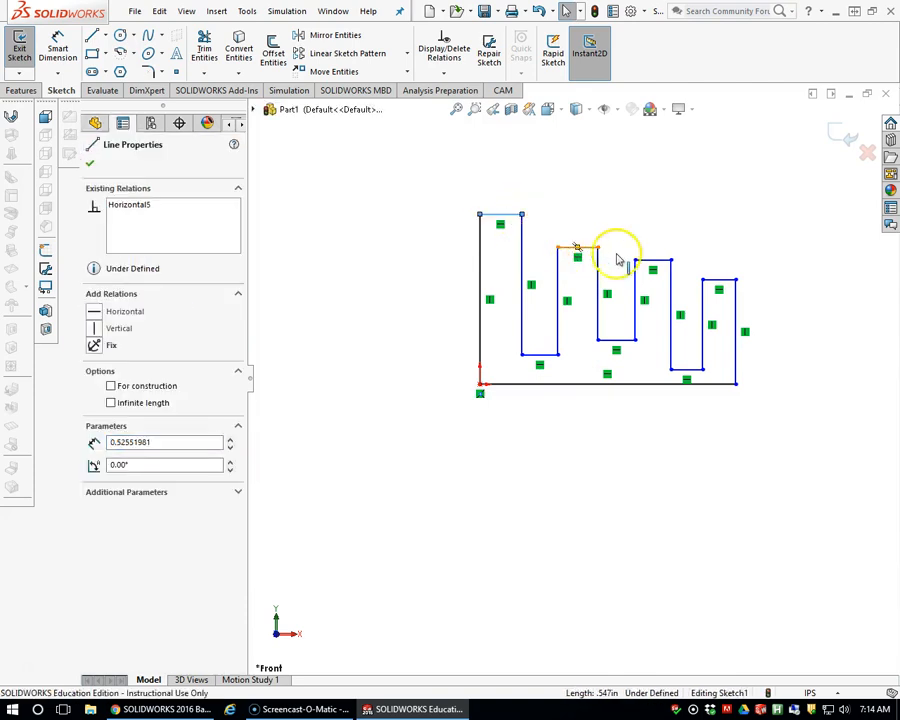
{"action": "left_click", "coordinate": [653, 262], "text": "ctrl"}
{"action": "left_click", "coordinate": [654, 262], "text": "ctrl"}
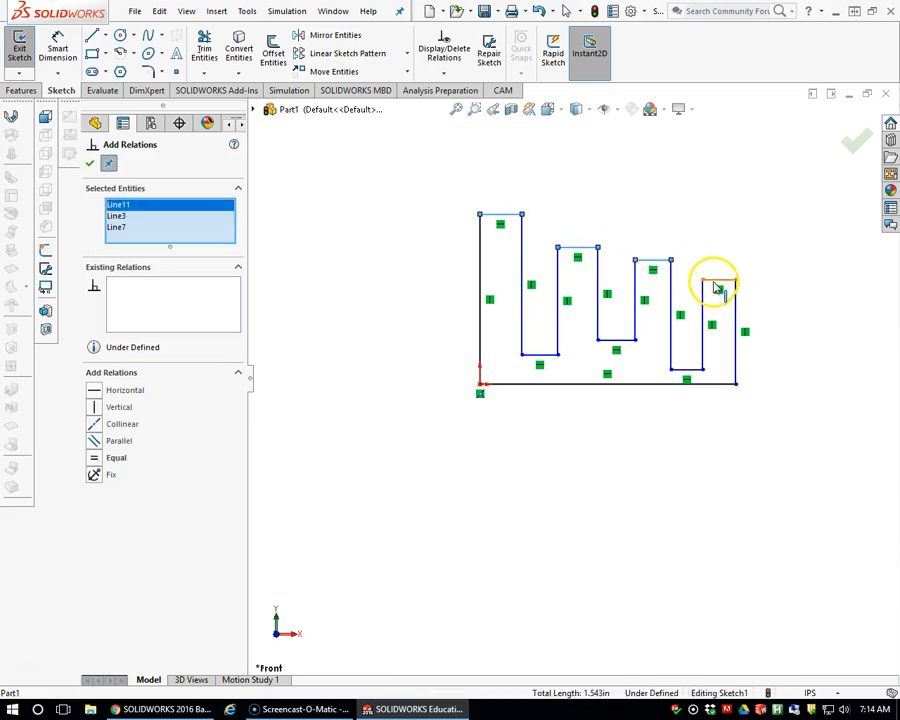
{"action": "left_click", "coordinate": [714, 282], "text": "ctrl"}
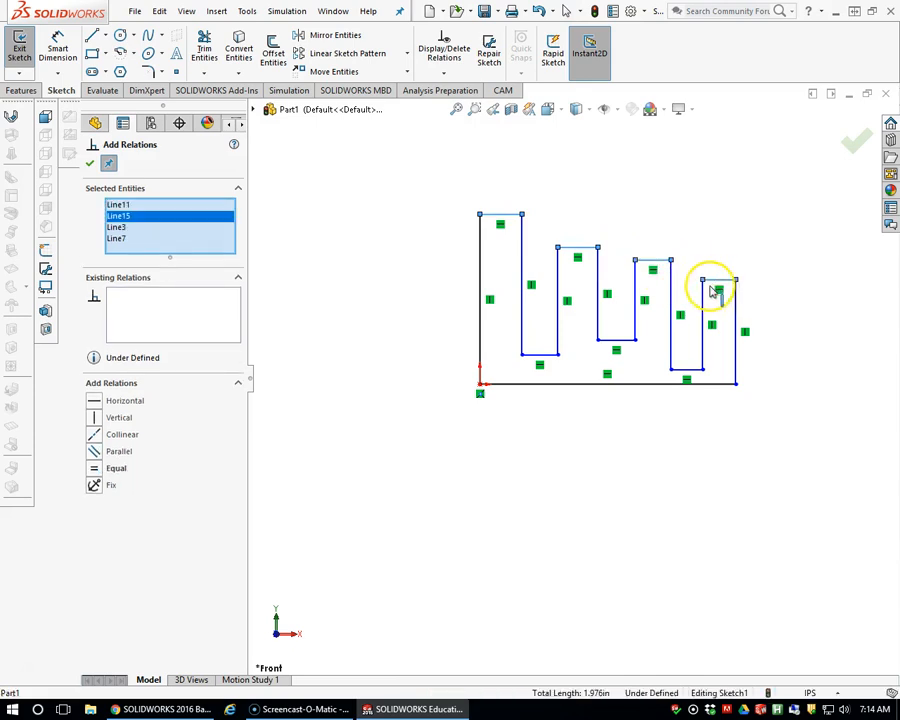
{"action": "left_click", "coordinate": [116, 468]}
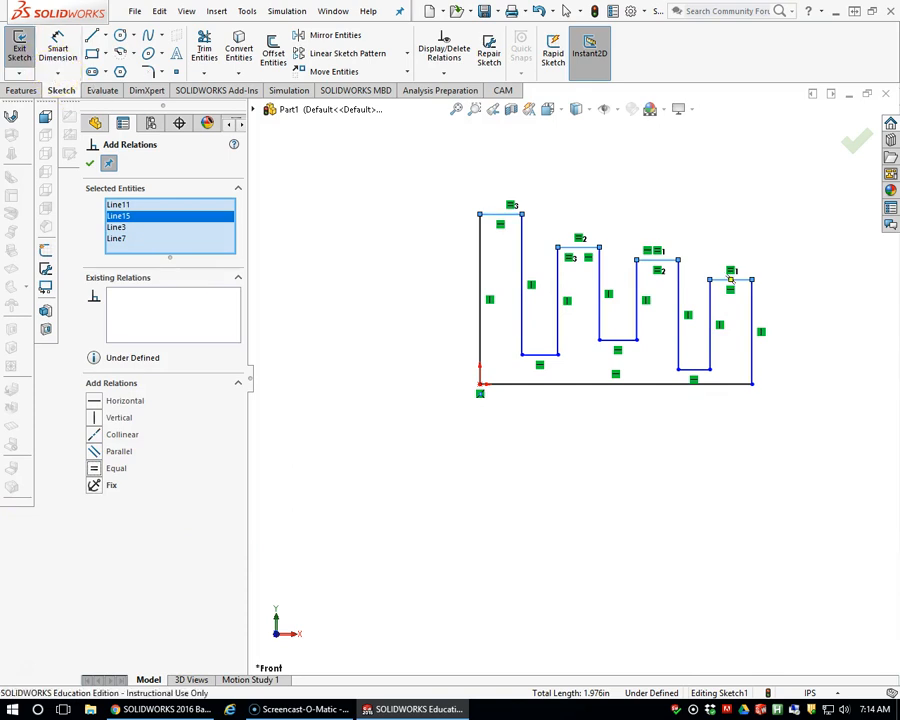
{"action": "key", "text": "alt+Tab"}
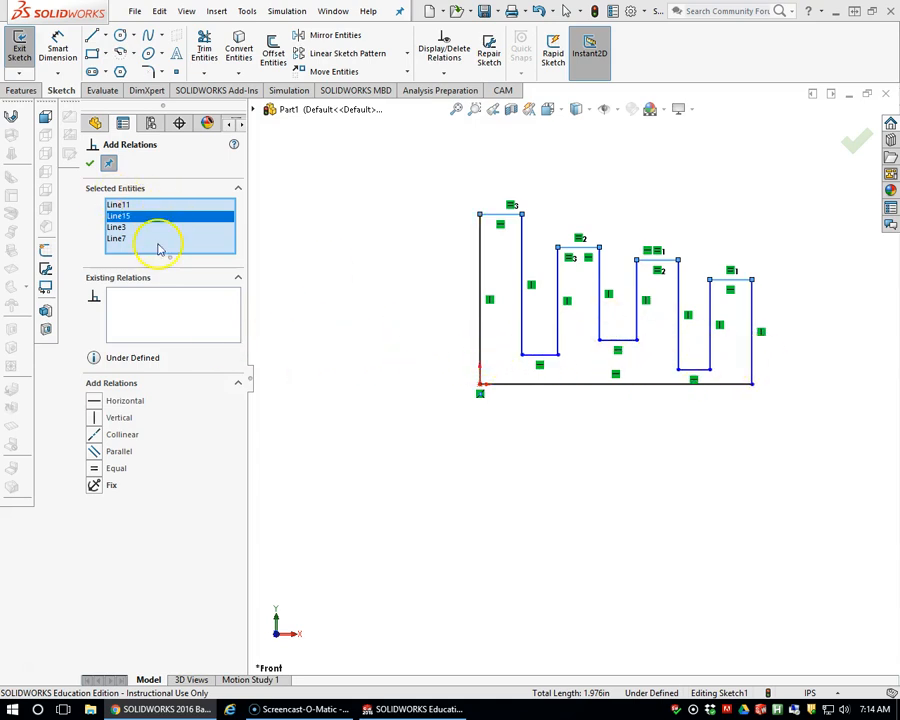
{"action": "left_click", "coordinate": [374, 334]}
{"action": "key", "text": "Escape"}
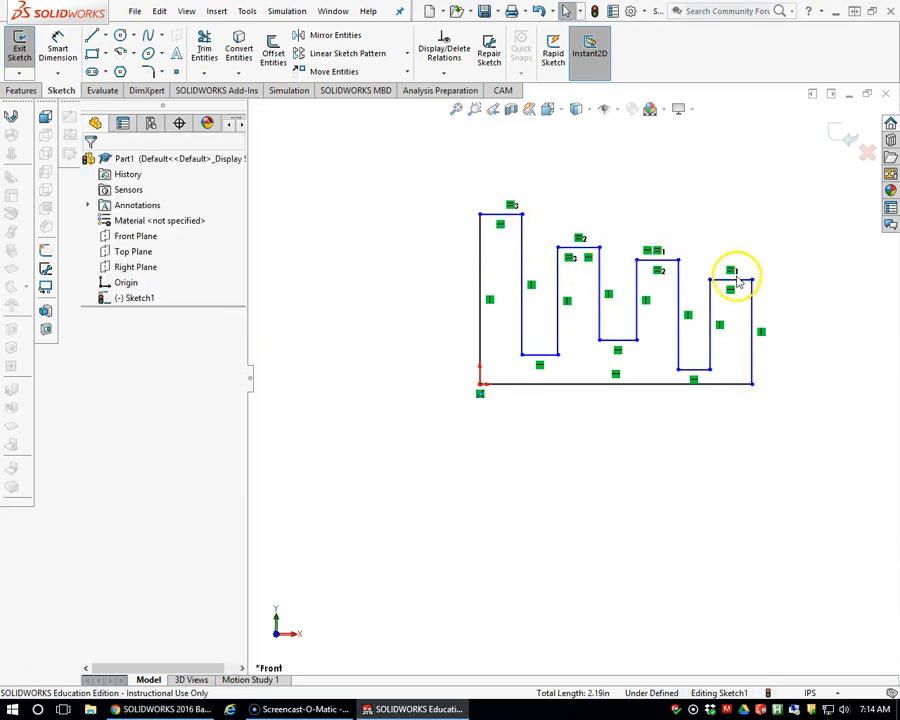
Step: Make the bottom edges of the three grooves collinear
{"action": "left_click", "coordinate": [544, 356]}
{"action": "left_click", "coordinate": [678, 365], "text": "ctrl"}
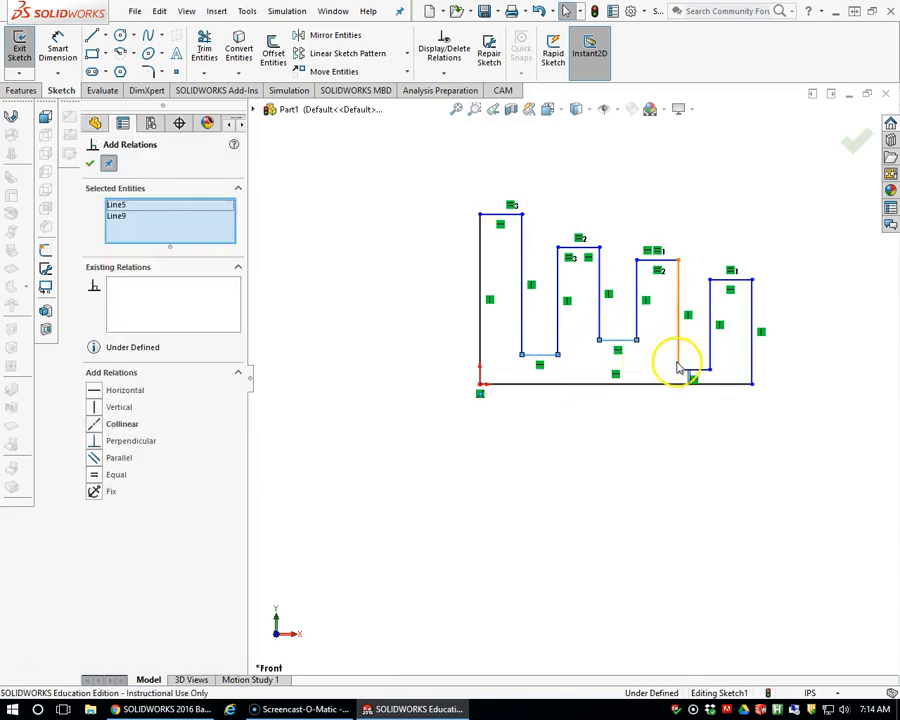
{"action": "left_click", "coordinate": [690, 370], "text": "ctrl"}
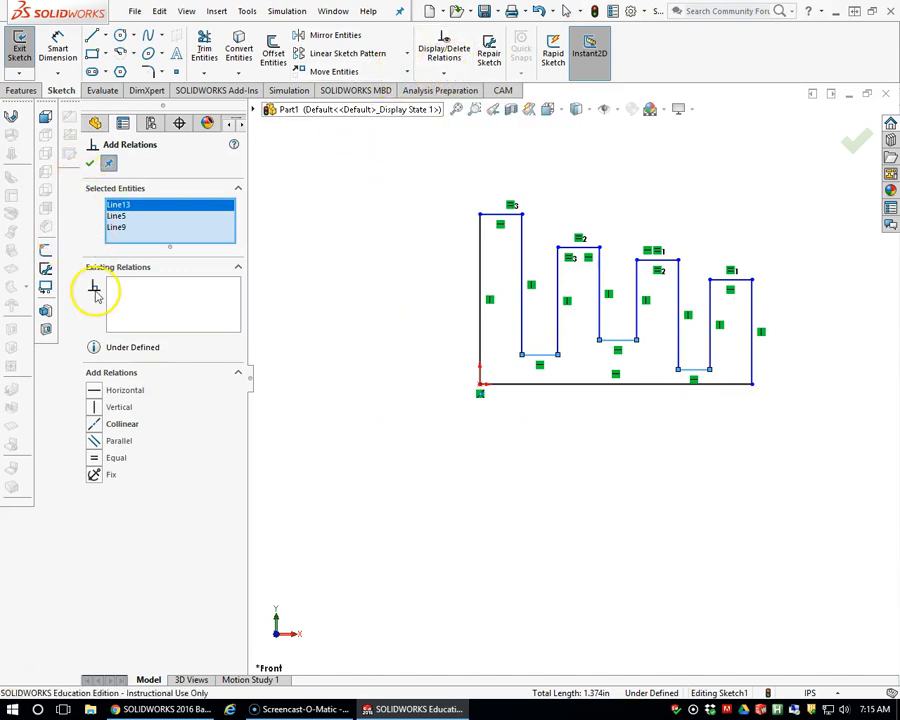
{"action": "left_click", "coordinate": [93, 425]}
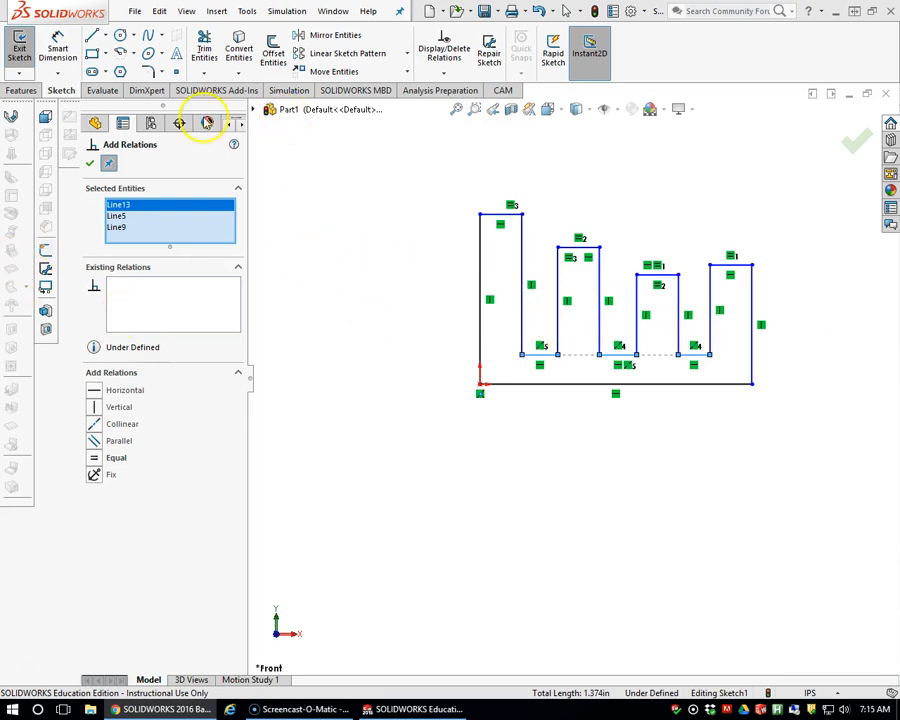
Step: Dimension the first raised section's width between its two vertical sides below the profile and set it to 0.5 in
{"action": "left_click", "coordinate": [58, 55]}
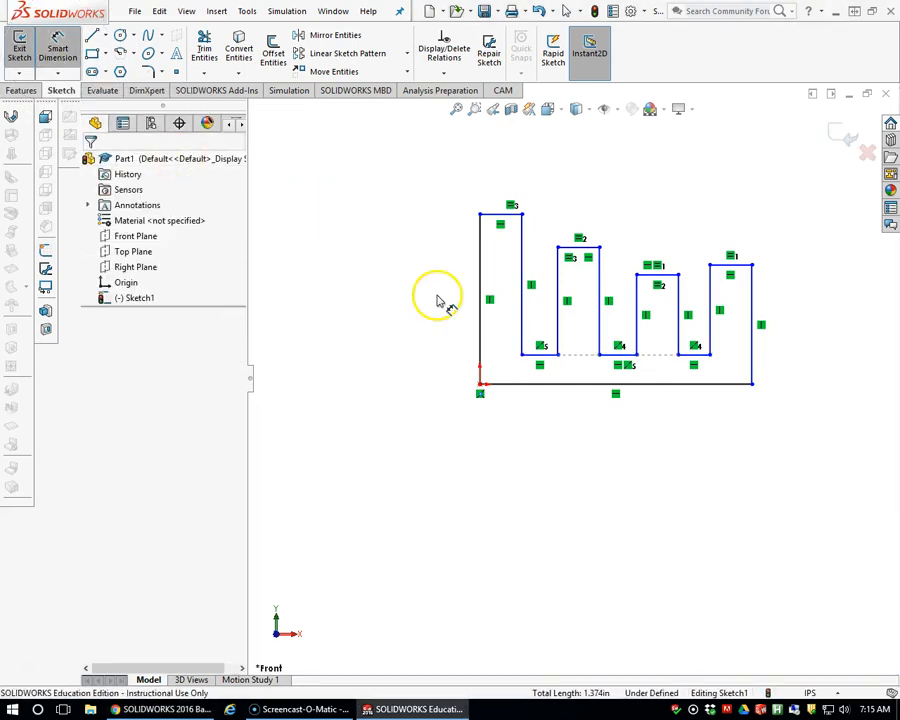
{"action": "left_click", "coordinate": [482, 293]}
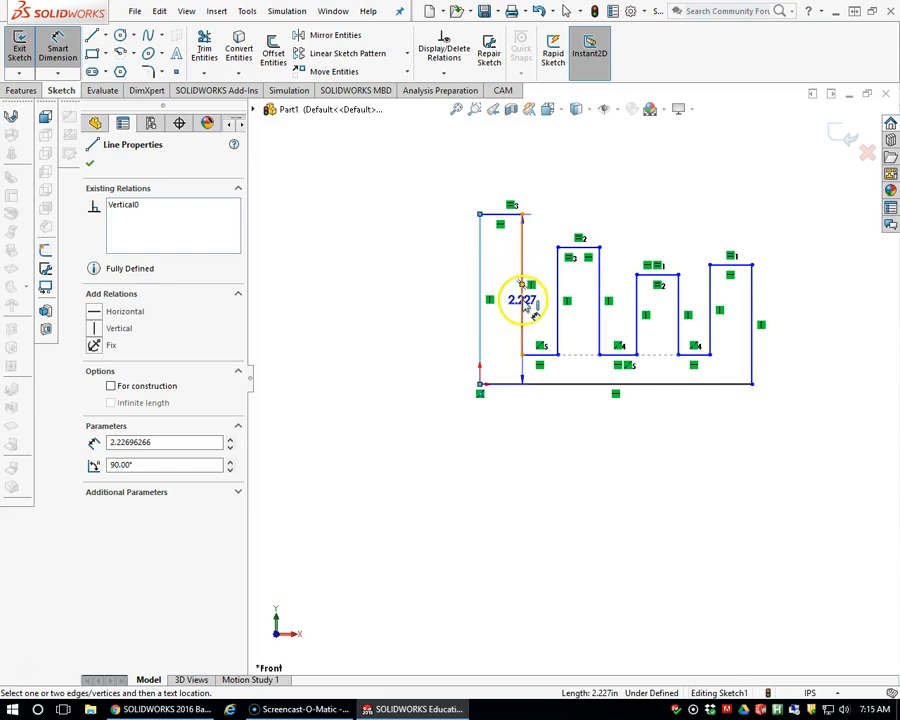
{"action": "left_click", "coordinate": [522, 303]}
{"action": "left_click", "coordinate": [498, 460]}
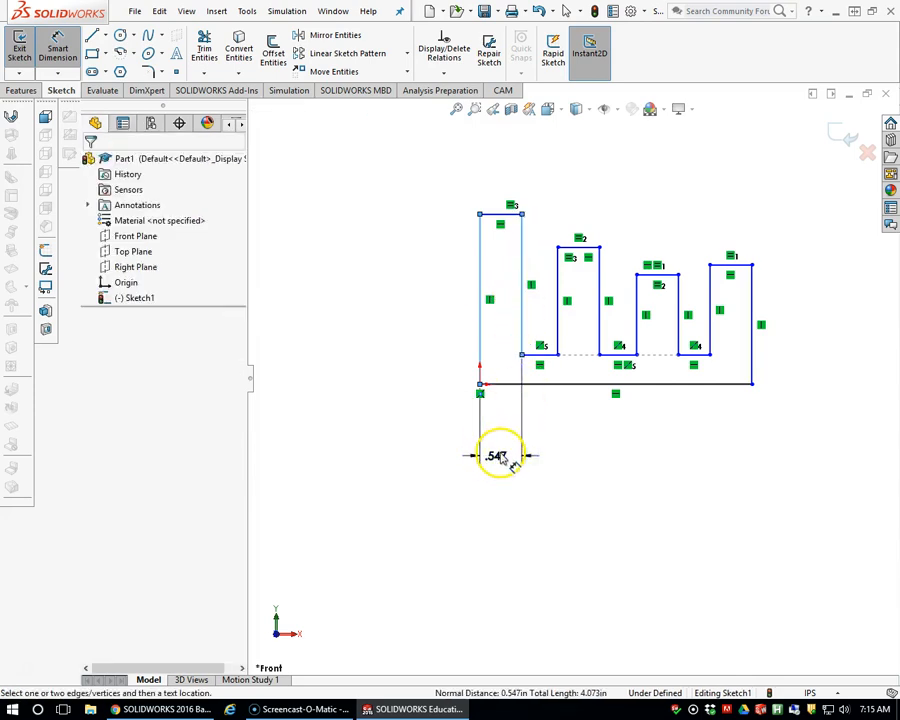
{"action": "type", "text": ".5"}
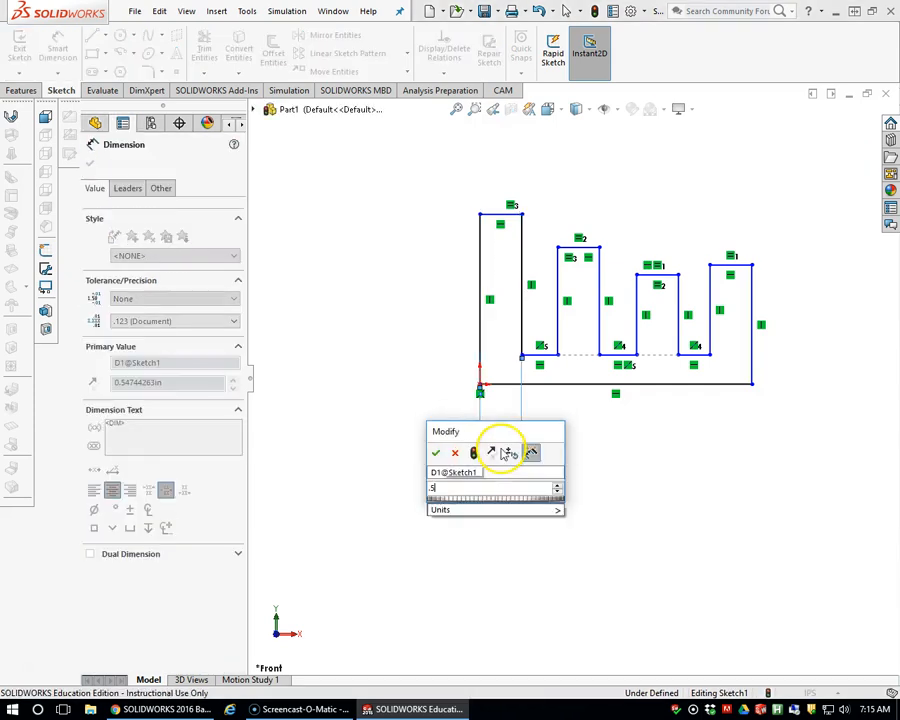
{"action": "key", "text": "Return"}
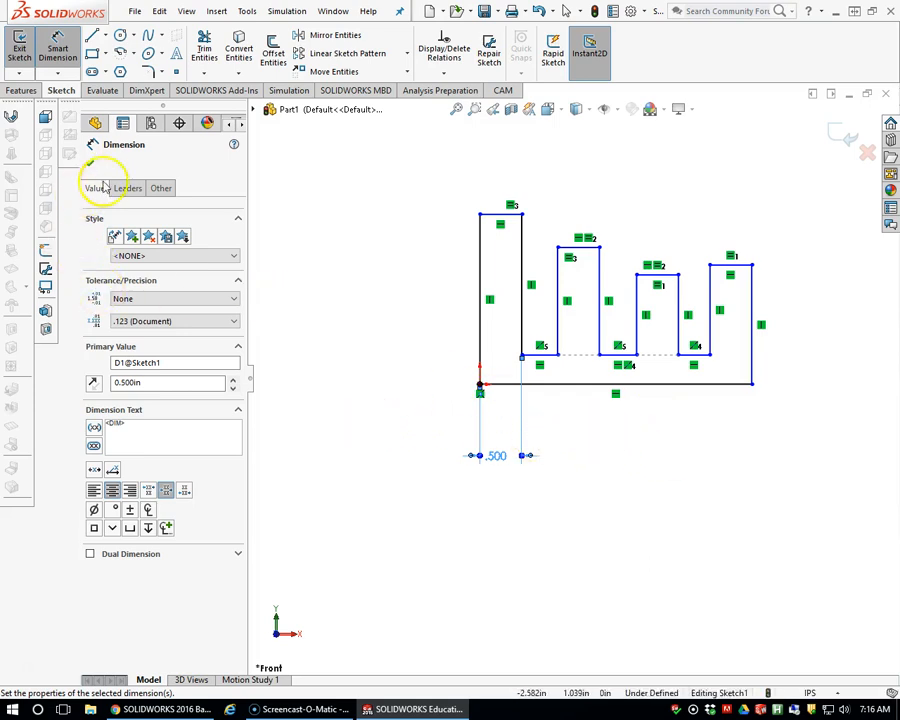
Step: Dimension the distance from the profile's left side to the near side of the second raised section, accepting its current value
{"action": "left_click", "coordinate": [482, 320]}
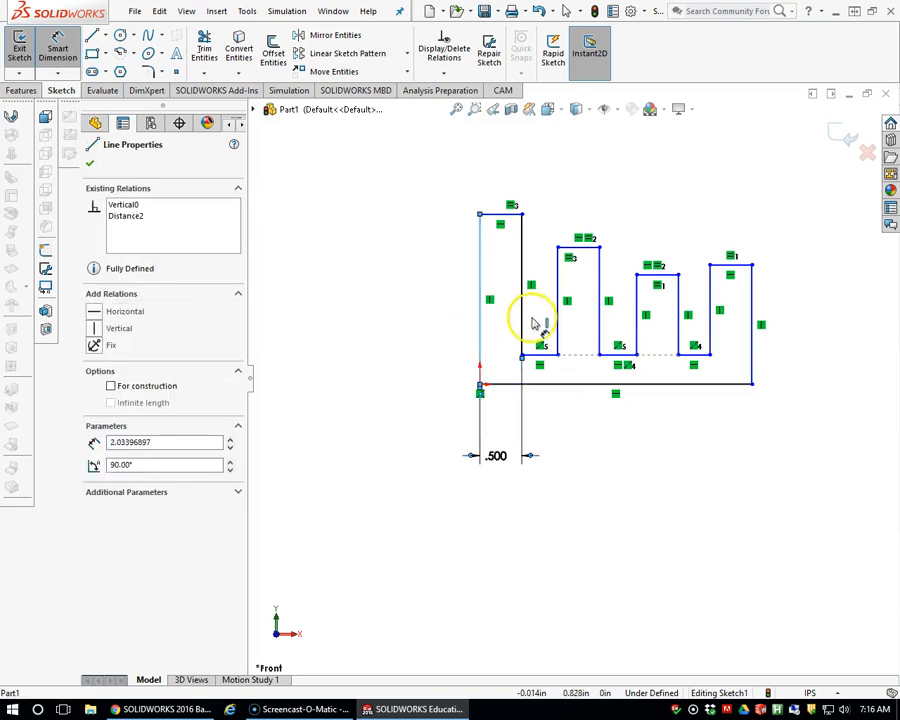
{"action": "left_click", "coordinate": [556, 332]}
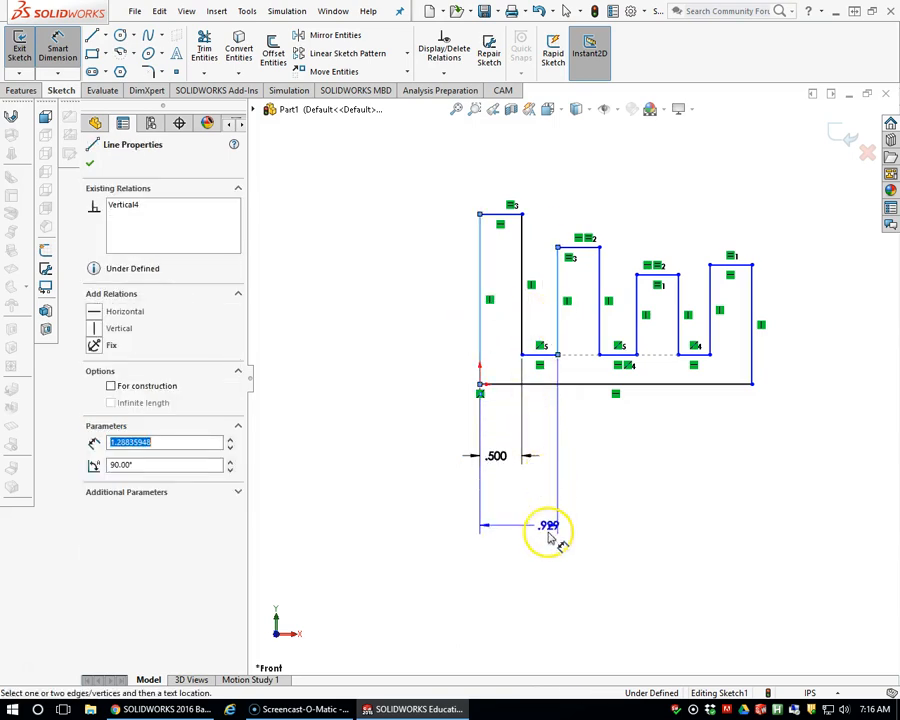
{"action": "left_click", "coordinate": [535, 540]}
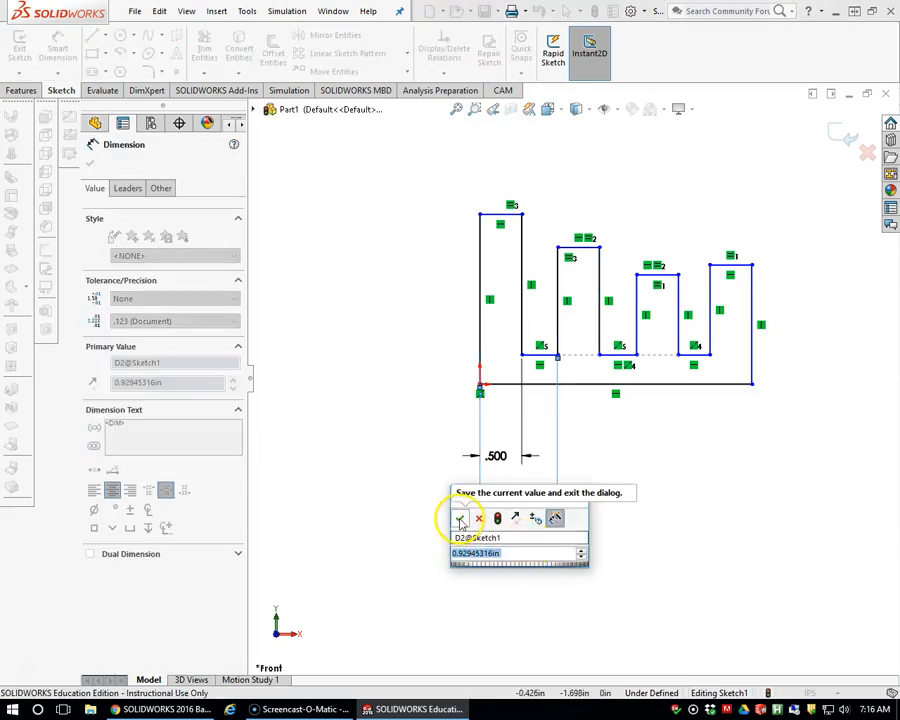
{"action": "left_click", "coordinate": [459, 518]}
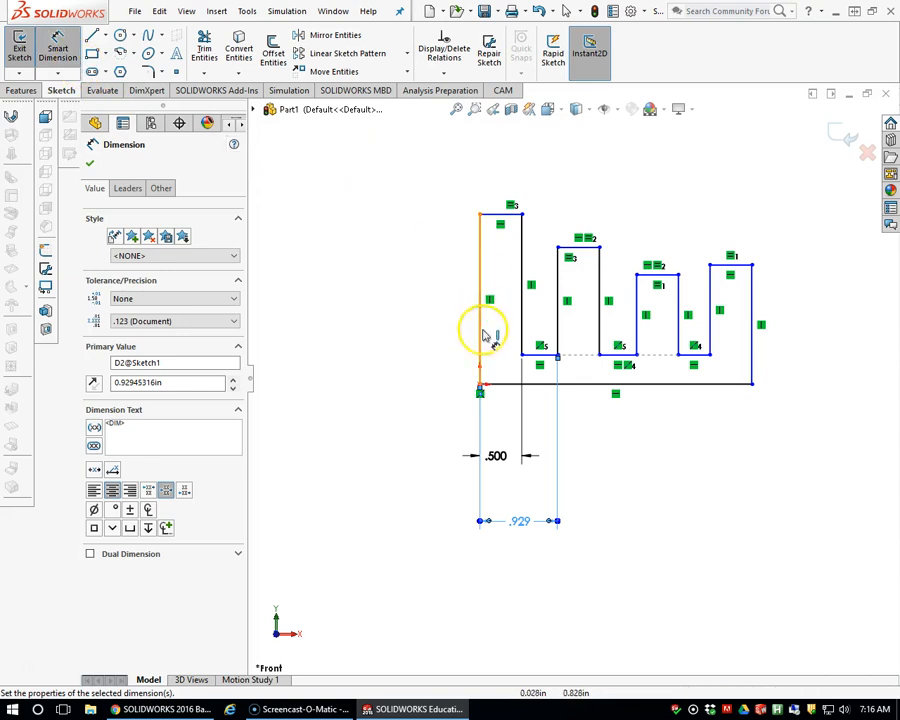
Step: Dimension the profile's overall length between its two outer vertical sides and set it to 6.5 in
{"action": "left_click", "coordinate": [752, 345]}
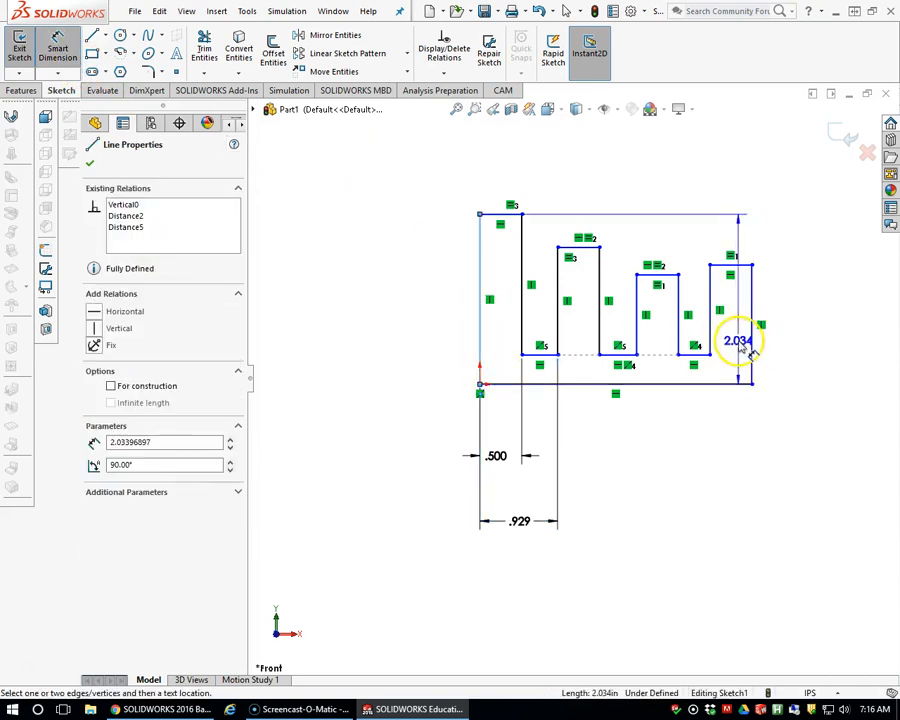
{"action": "left_click", "coordinate": [752, 345]}
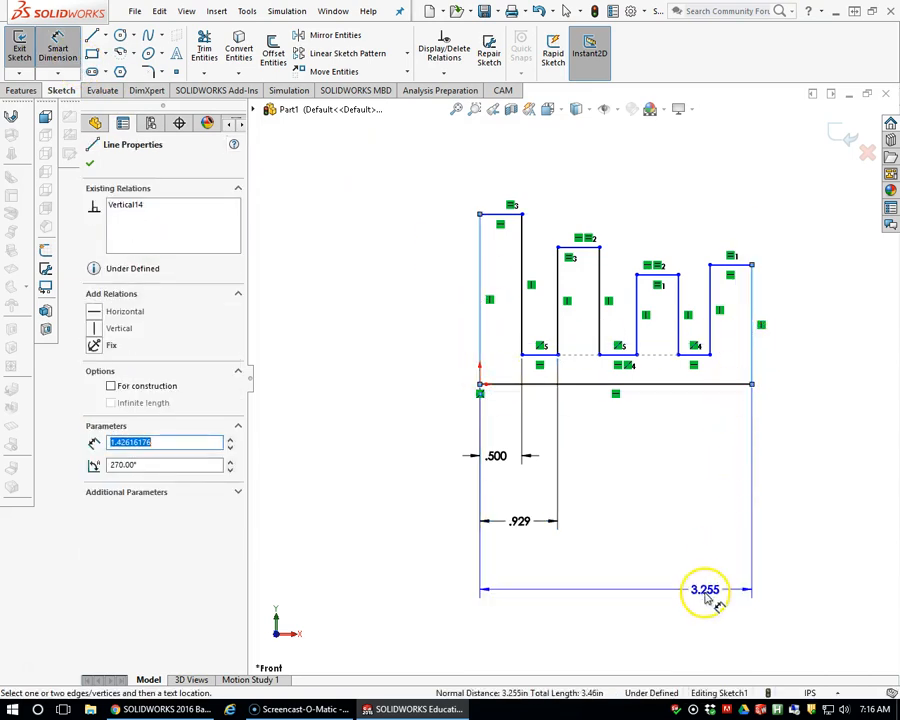
{"action": "left_click", "coordinate": [666, 582]}
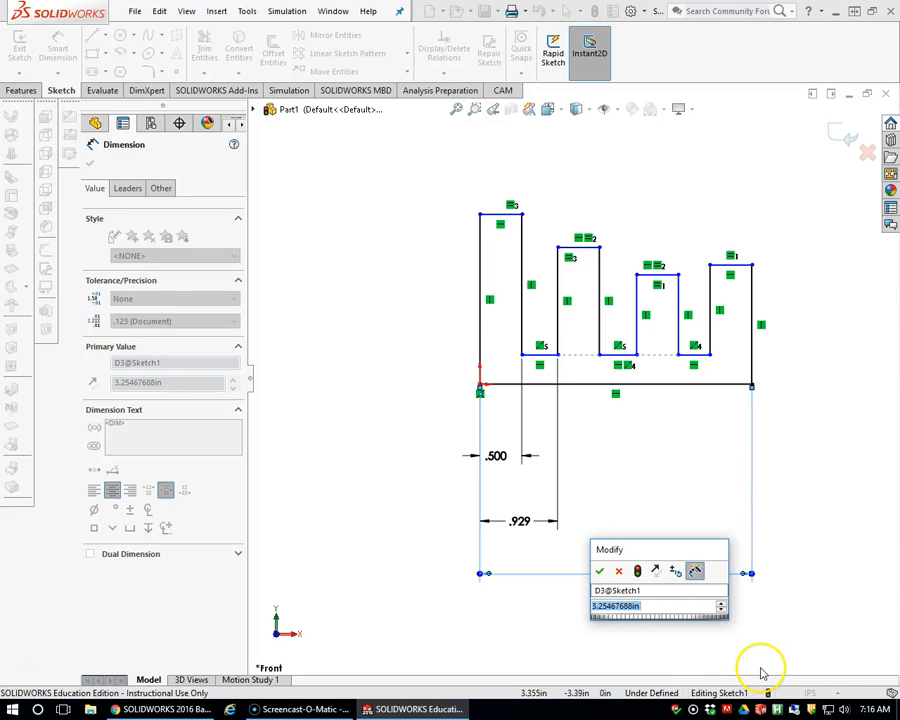
{"action": "type", "text": "6"}
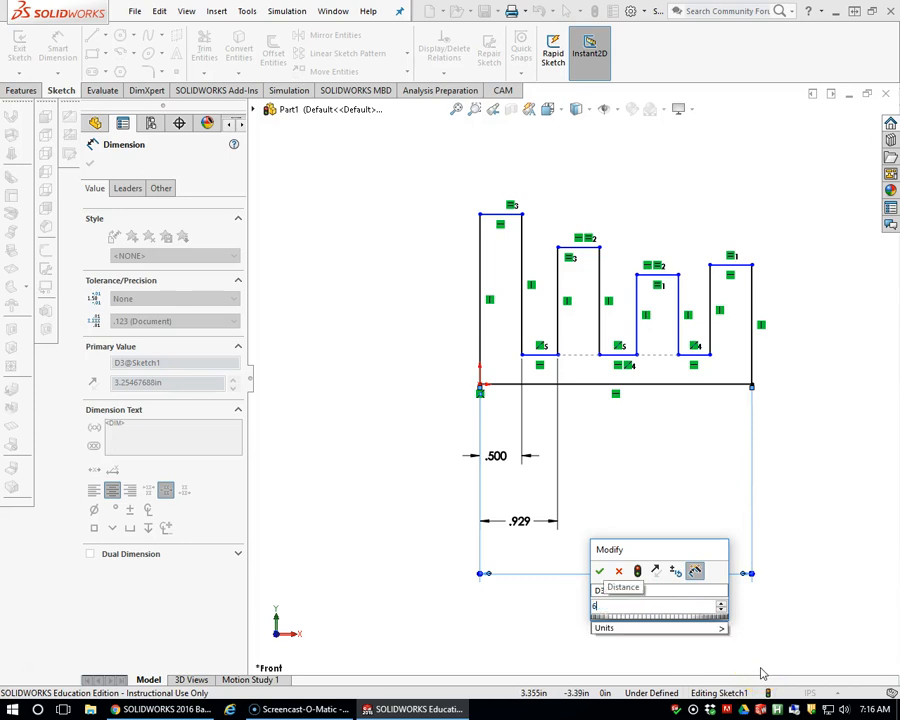
{"action": "type", "text": ".5"}
{"action": "key", "text": "Return"}
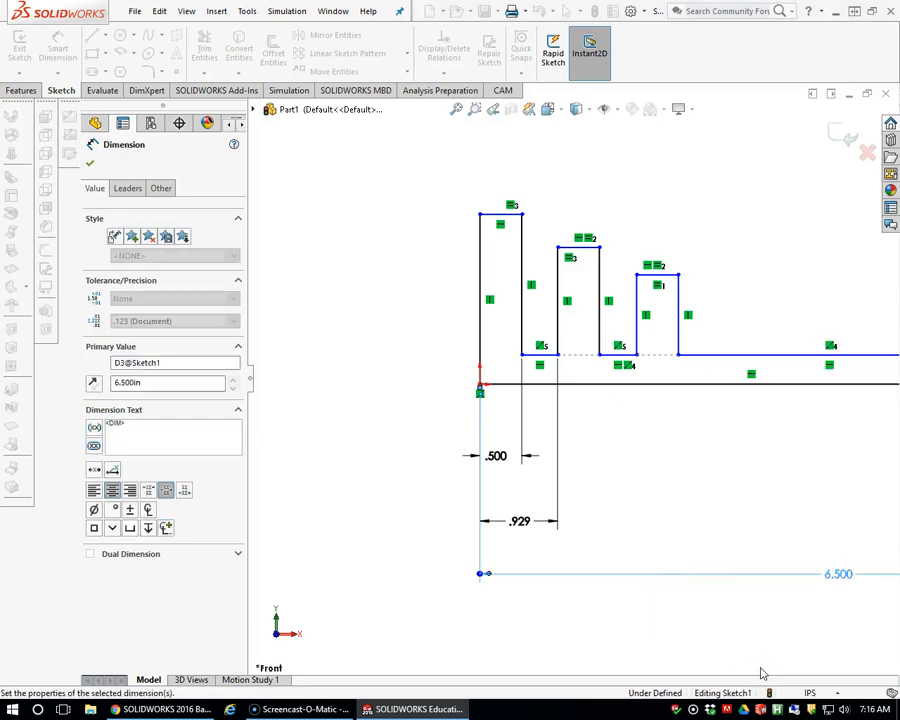
Step: Dimension the distance from the profile's left side to the near side of the third raised section and set it to 4 in
{"action": "scroll", "coordinate": [775, 528], "scroll_direction": "up", "scroll_amount": 4}
{"action": "scroll", "coordinate": [769, 502], "scroll_direction": "down", "scroll_amount": 3}
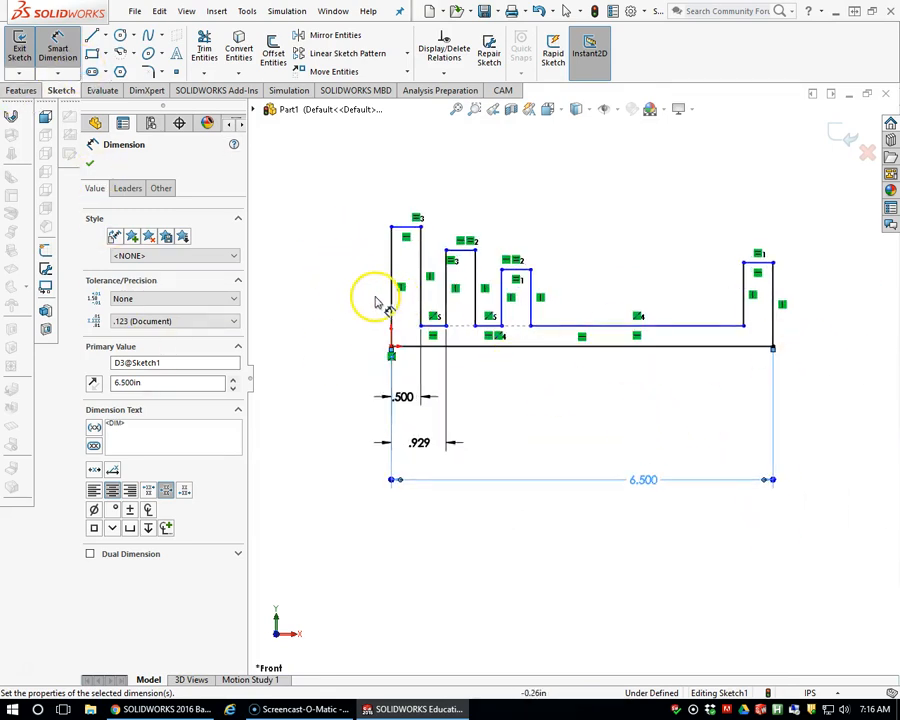
{"action": "left_click", "coordinate": [392, 298]}
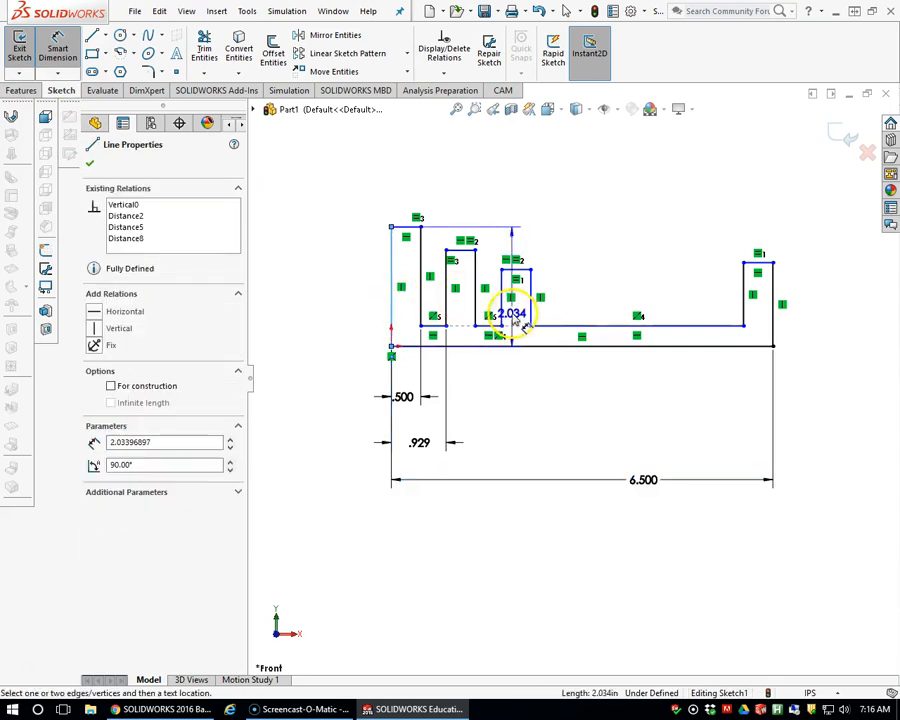
{"action": "left_click", "coordinate": [538, 12]}
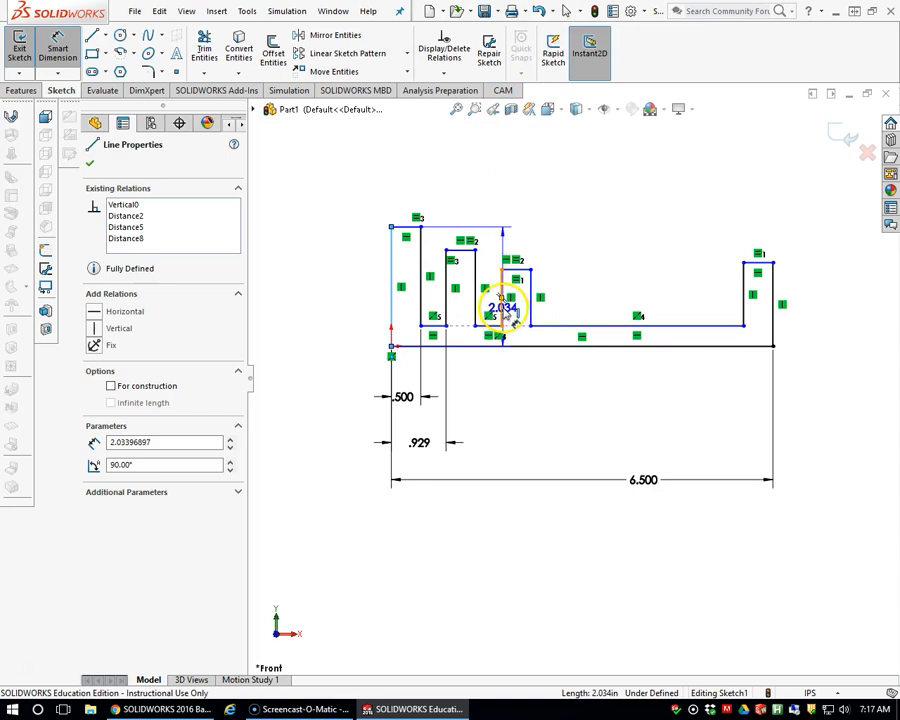
{"action": "left_click", "coordinate": [503, 304]}
{"action": "left_click", "coordinate": [476, 466]}
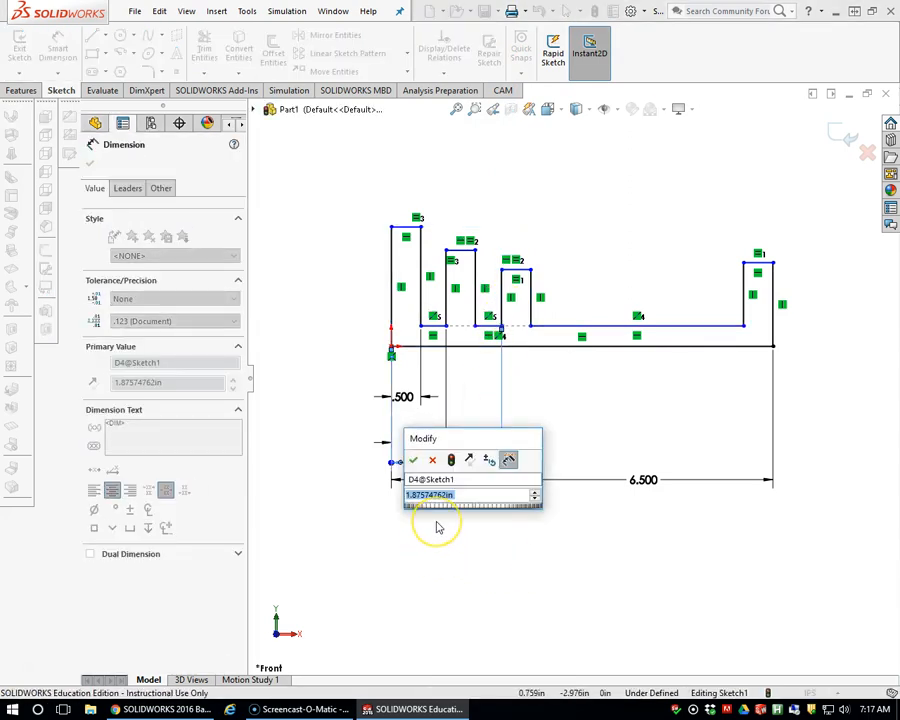
{"action": "type", "text": "4"}
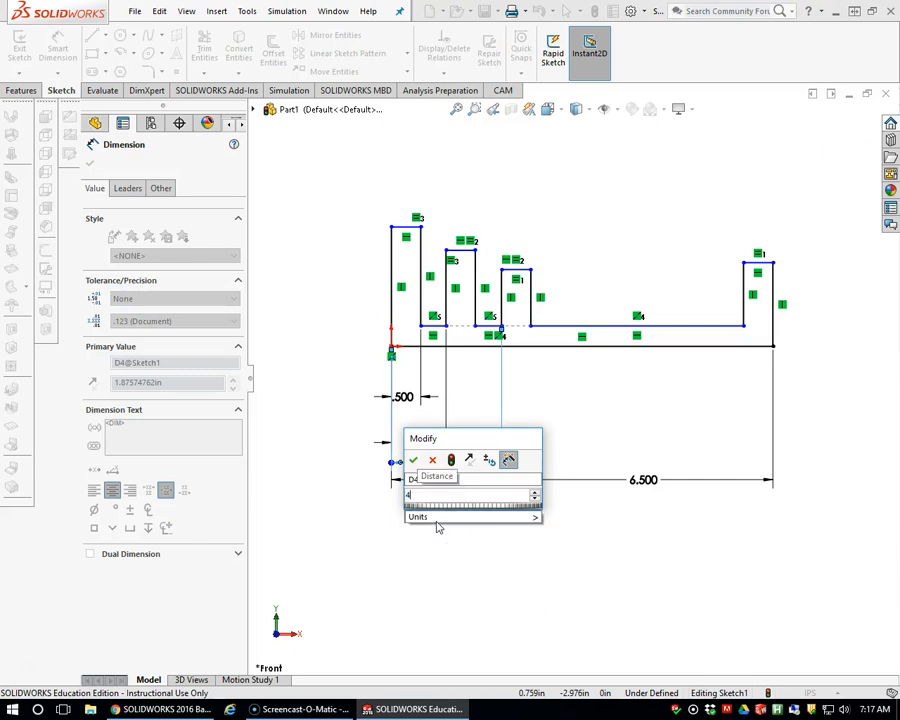
{"action": "key", "text": "Return"}
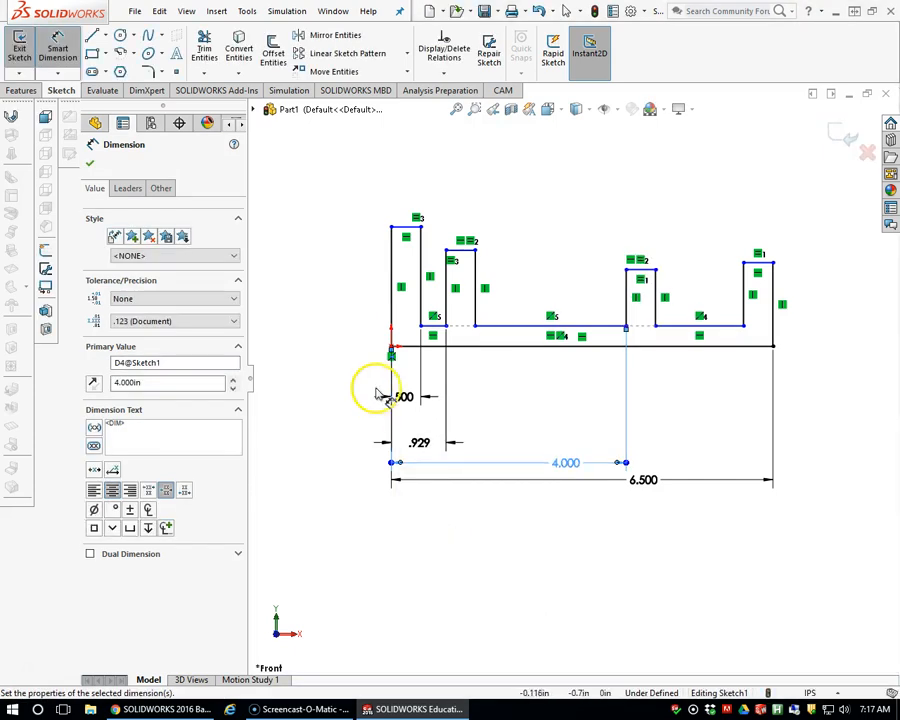
Step: Set the distance from the profile's left side to the second raised section to 20 in
{"action": "left_click", "coordinate": [428, 444]}
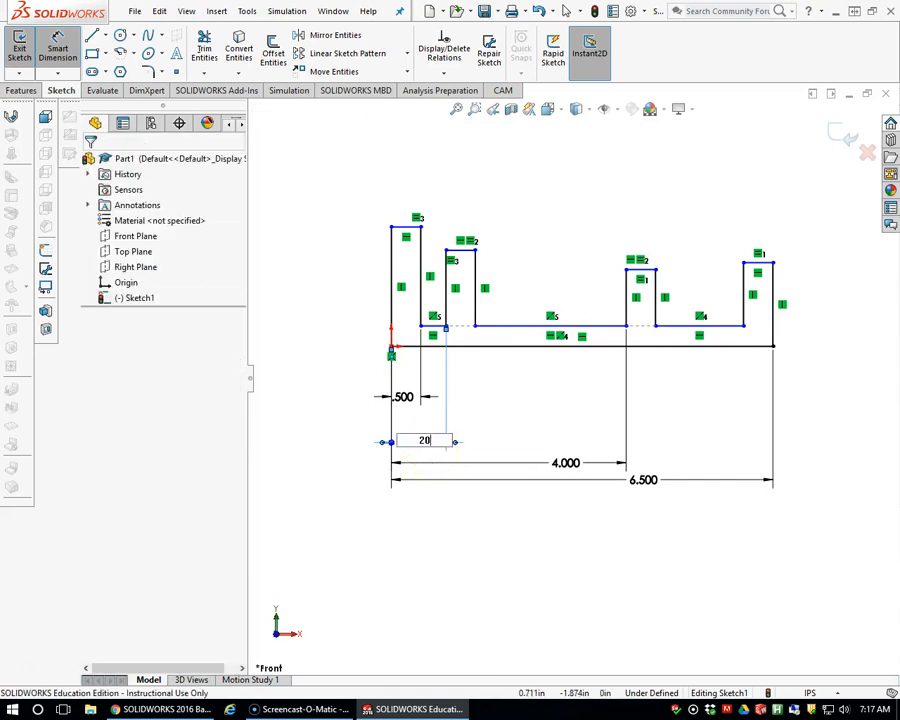
{"action": "type", "text": "20"}
{"action": "key", "text": "Return"}
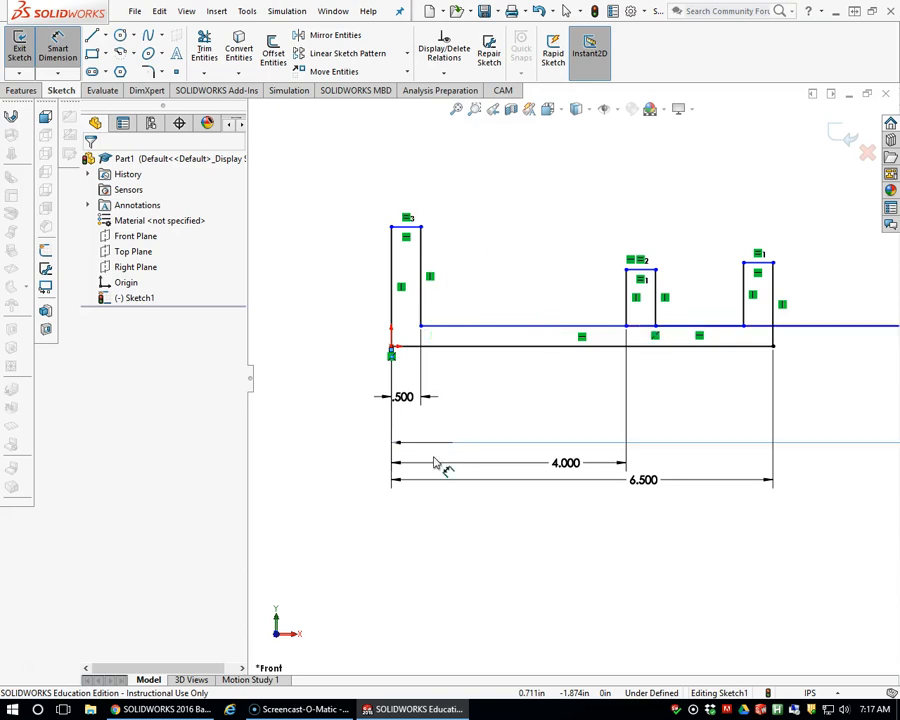
{"action": "scroll", "coordinate": [594, 472], "scroll_direction": "up", "scroll_amount": 5}
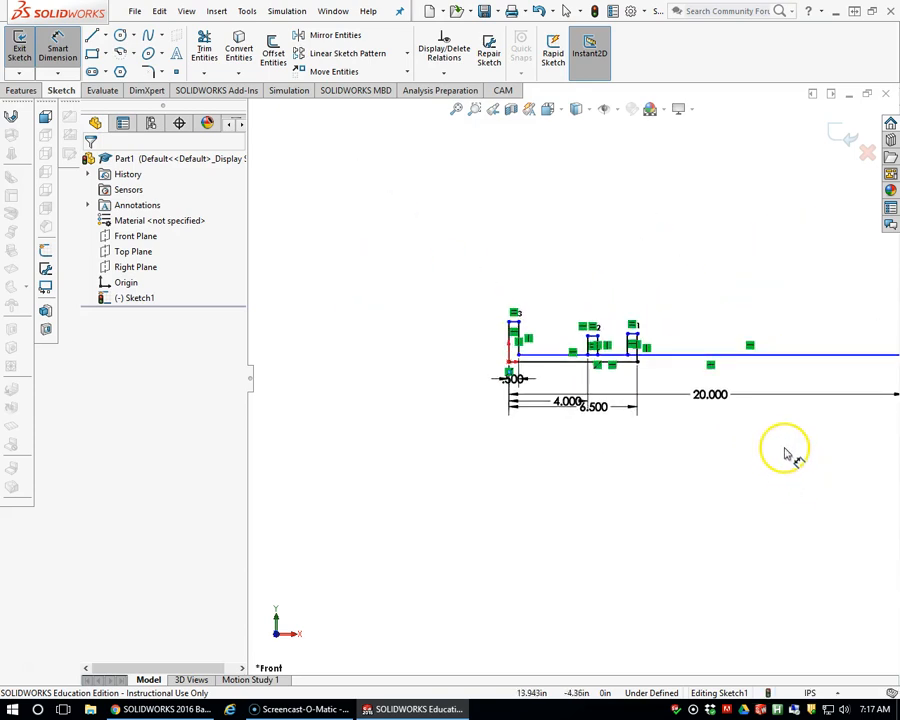
Step: Set the distance from the profile's left side to the second raised section to 2 in and end dimensioning
{"action": "left_click", "coordinate": [718, 410]}
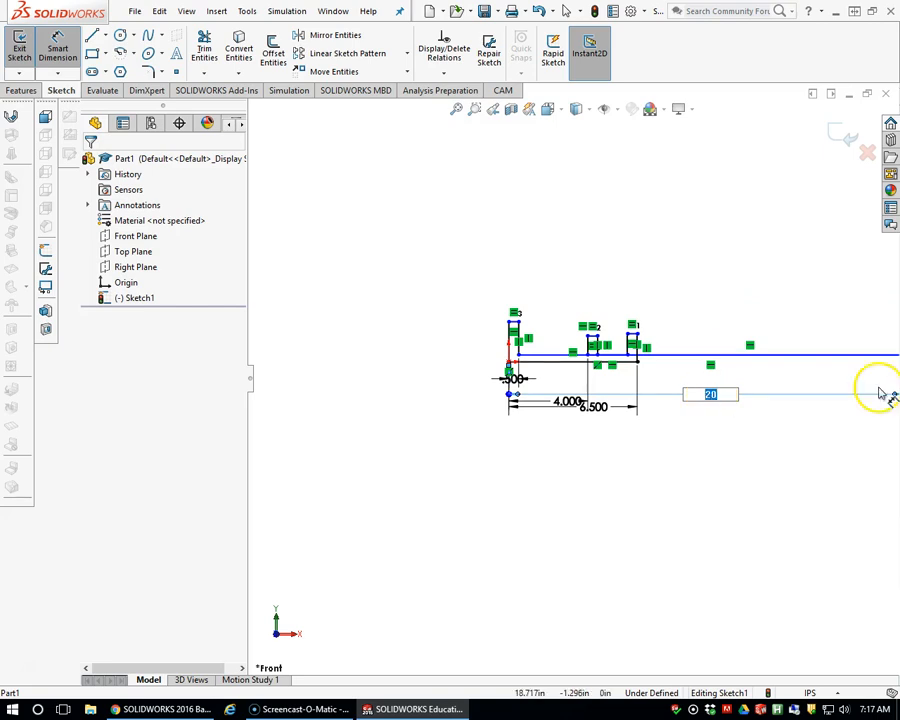
{"action": "scroll", "coordinate": [804, 392], "scroll_direction": "down", "scroll_amount": 3}
{"action": "scroll", "coordinate": [813, 375], "scroll_direction": "down", "scroll_amount": 2}
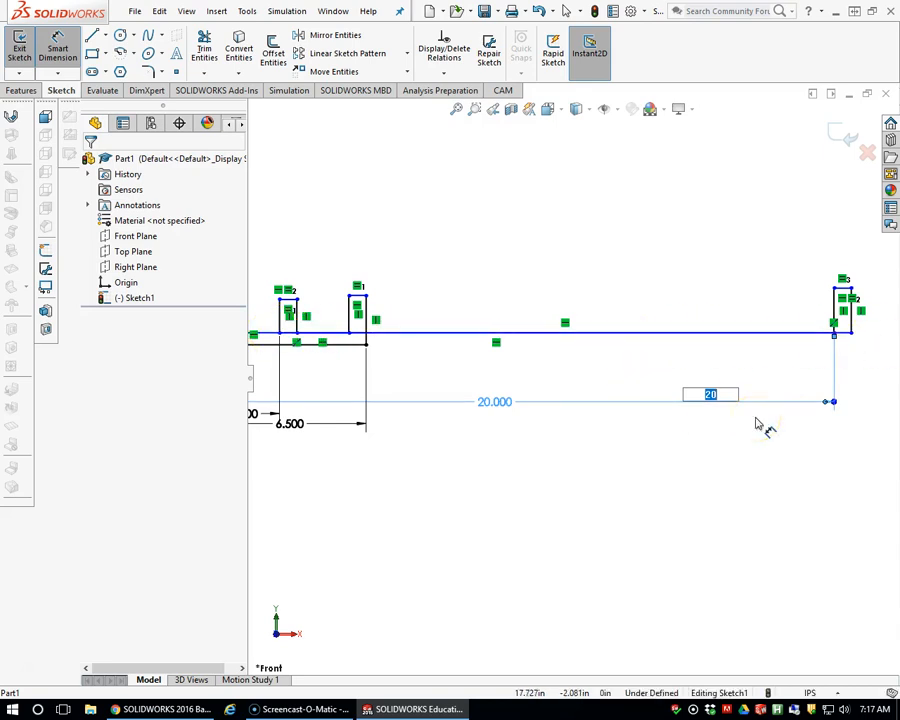
{"action": "key", "text": "Return"}
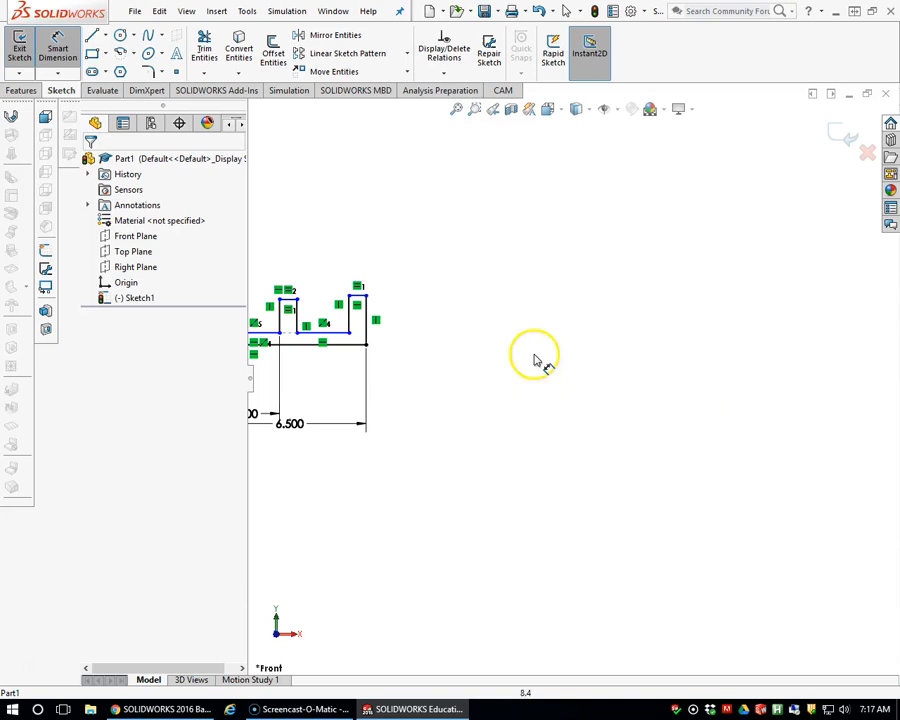
{"action": "scroll", "coordinate": [275, 370], "scroll_direction": "up", "scroll_amount": 1}
{"action": "scroll", "coordinate": [304, 386], "scroll_direction": "up", "scroll_amount": 3}
{"action": "scroll", "coordinate": [462, 387], "scroll_direction": "down", "scroll_amount": 5}
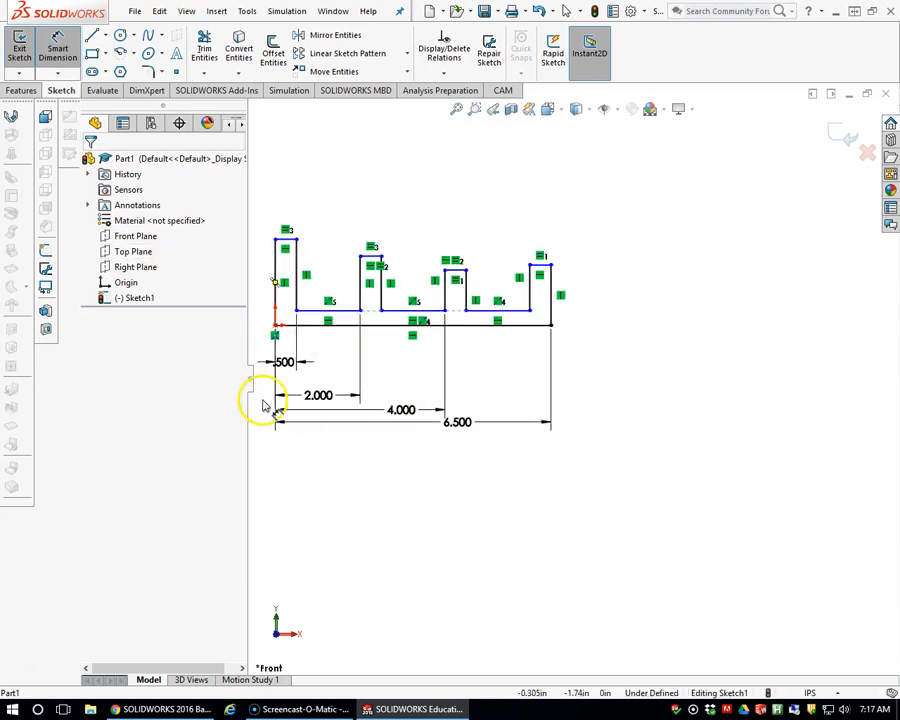
{"action": "key", "text": "Escape"}
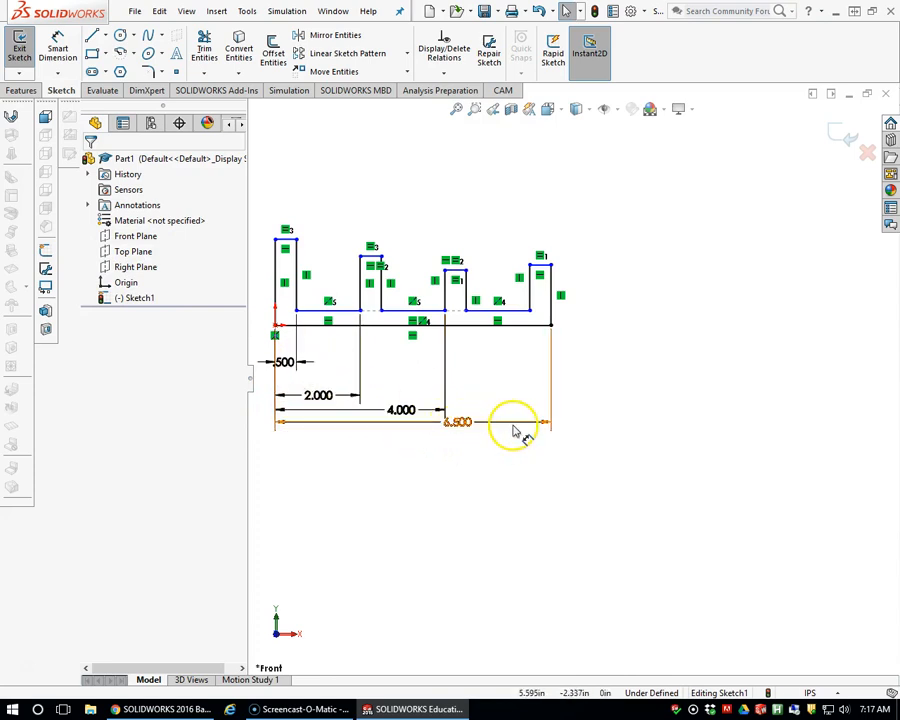
Step: Space out the four horizontal dimensions below the profile into evenly stacked rows, longest at the bottom
{"action": "left_click_drag", "start_coordinate": [516, 430], "coordinate": [396, 450]}
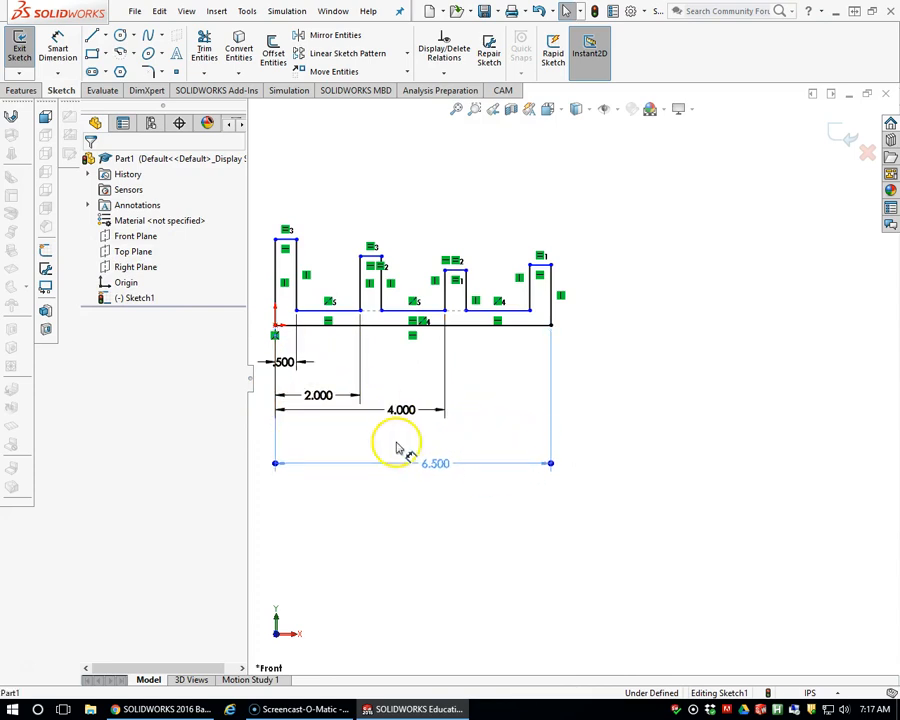
{"action": "left_click_drag", "start_coordinate": [442, 417], "coordinate": [406, 442]}
{"action": "mouse_move", "coordinate": [347, 401]}
{"action": "left_mouse_down"}
{"action": "mouse_move", "coordinate": [350, 420]}
{"action": "mouse_move", "coordinate": [352, 412]}
{"action": "left_mouse_up"}
{"action": "mouse_move", "coordinate": [304, 364]}
{"action": "left_mouse_down"}
{"action": "mouse_move", "coordinate": [322, 385]}
{"action": "mouse_move", "coordinate": [302, 378]}
{"action": "left_mouse_up"}
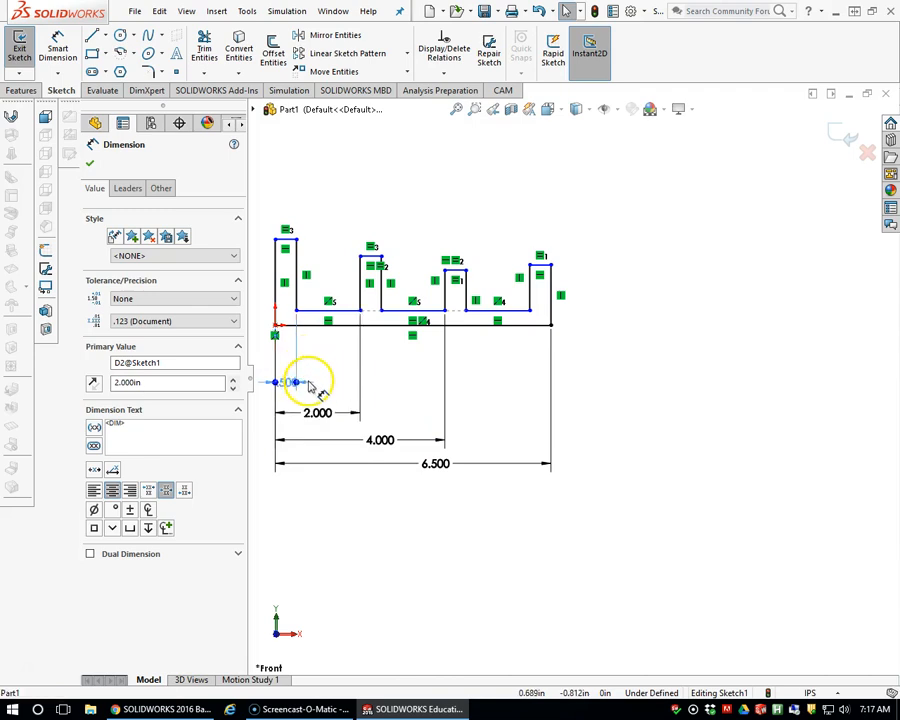
{"action": "left_click", "coordinate": [381, 441]}
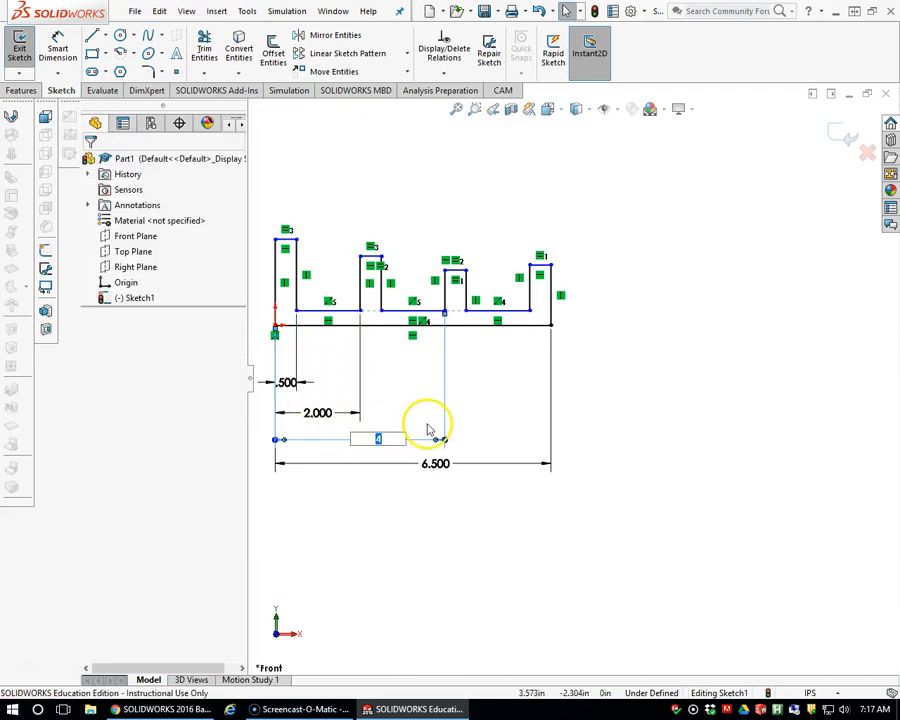
{"action": "left_click", "coordinate": [418, 395]}
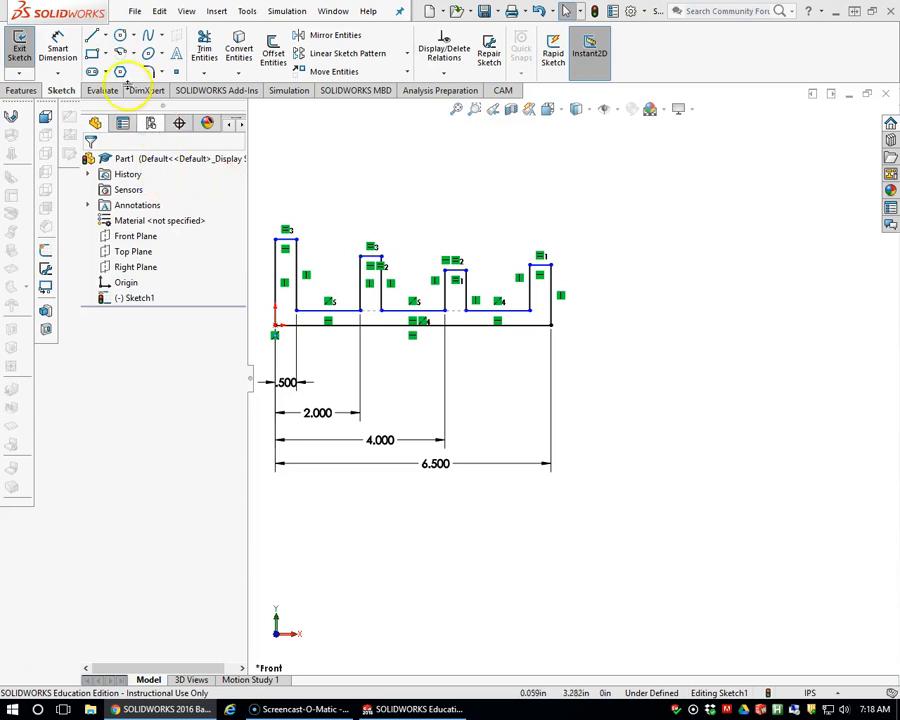
Step: Dimension the height from the profile's bottom edge to the groove floor beside the last raised section and set it to 0.5 in
{"action": "left_click", "coordinate": [58, 50]}
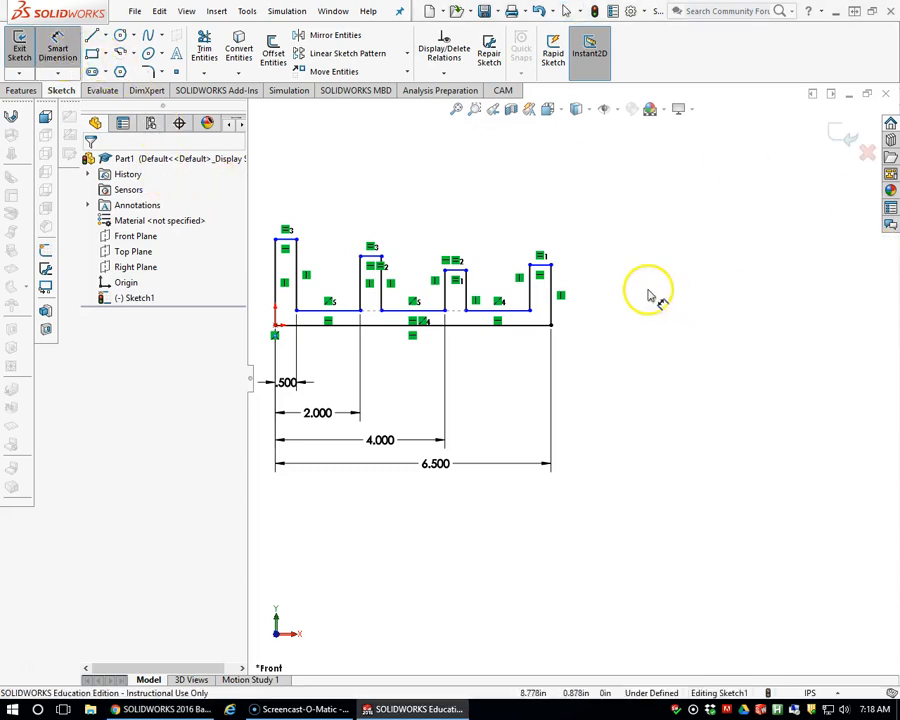
{"action": "left_click", "coordinate": [513, 313]}
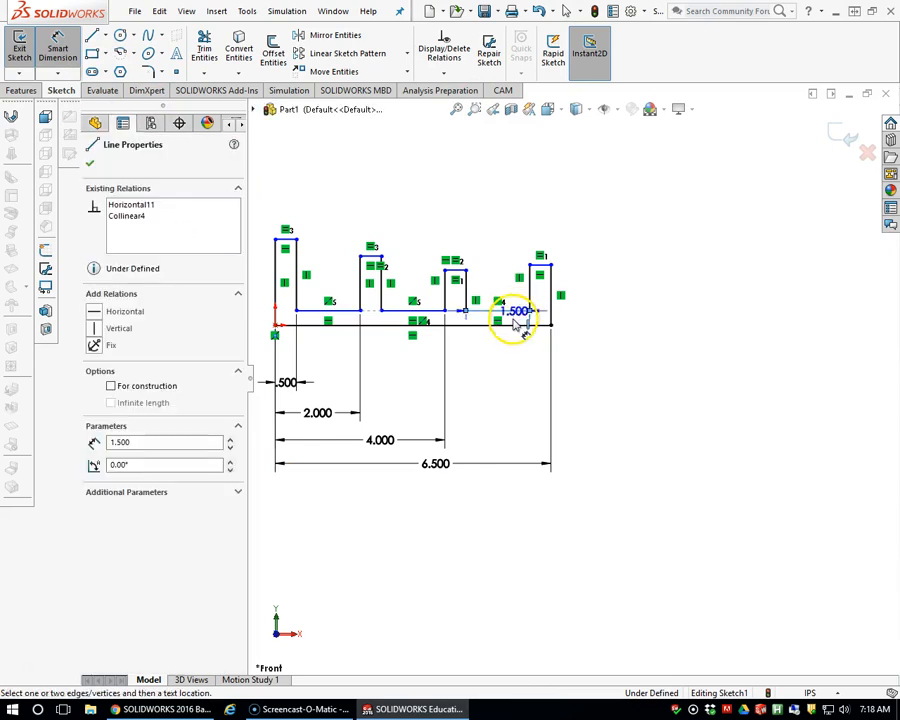
{"action": "left_click", "coordinate": [518, 326]}
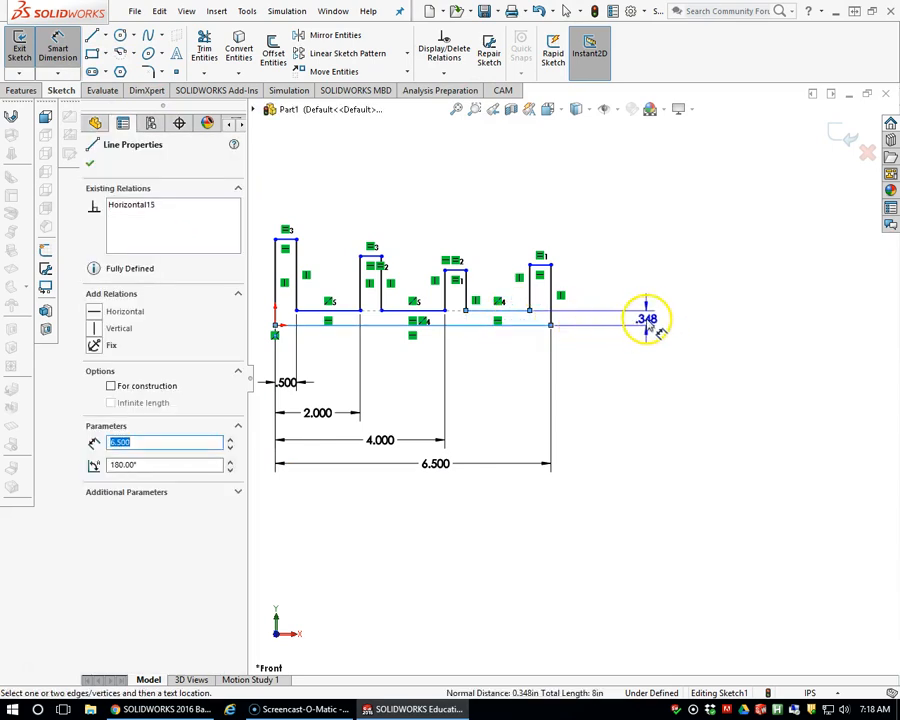
{"action": "left_click", "coordinate": [648, 321]}
{"action": "type", "text": "1"}
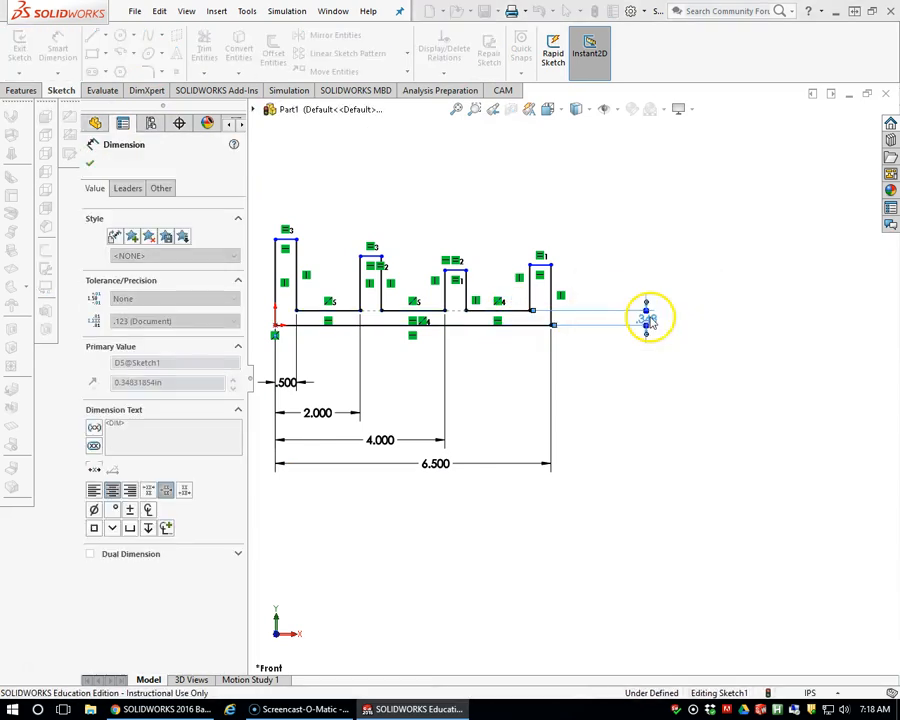
{"action": "key", "text": "Return"}
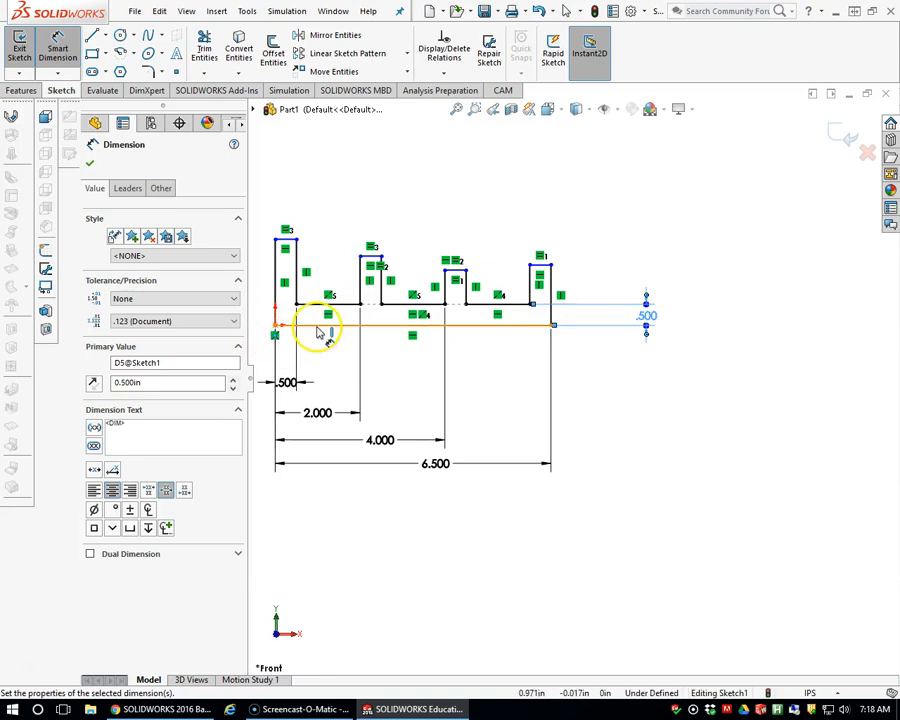
Step: Dimension the height from the profile's bottom edge to the top of the first raised section and set it to 4.5 in
{"action": "left_click", "coordinate": [344, 330]}
{"action": "left_click", "coordinate": [289, 240]}
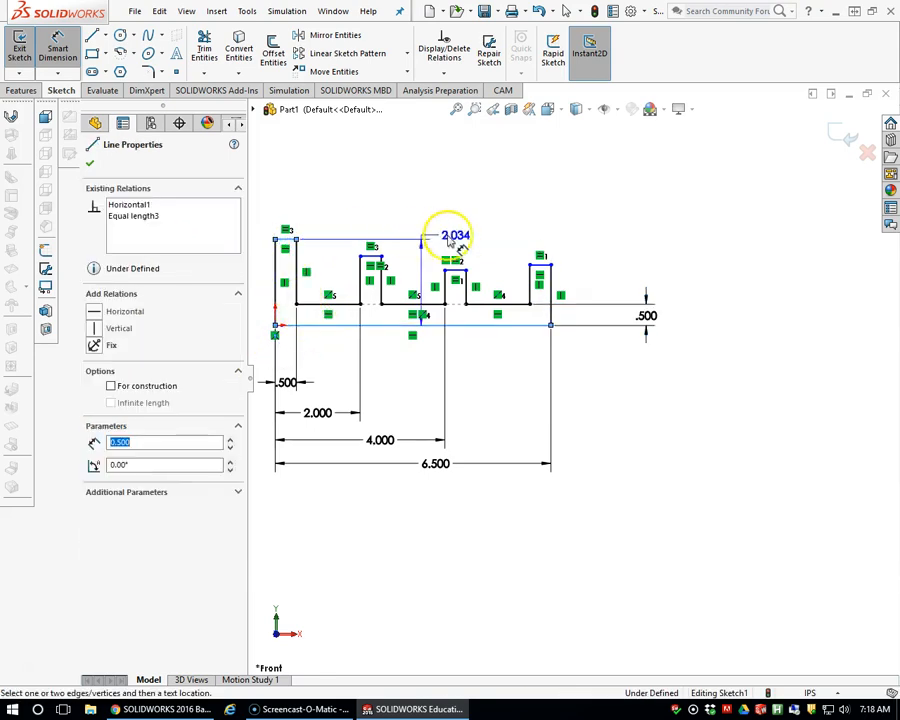
{"action": "left_click", "coordinate": [720, 290]}
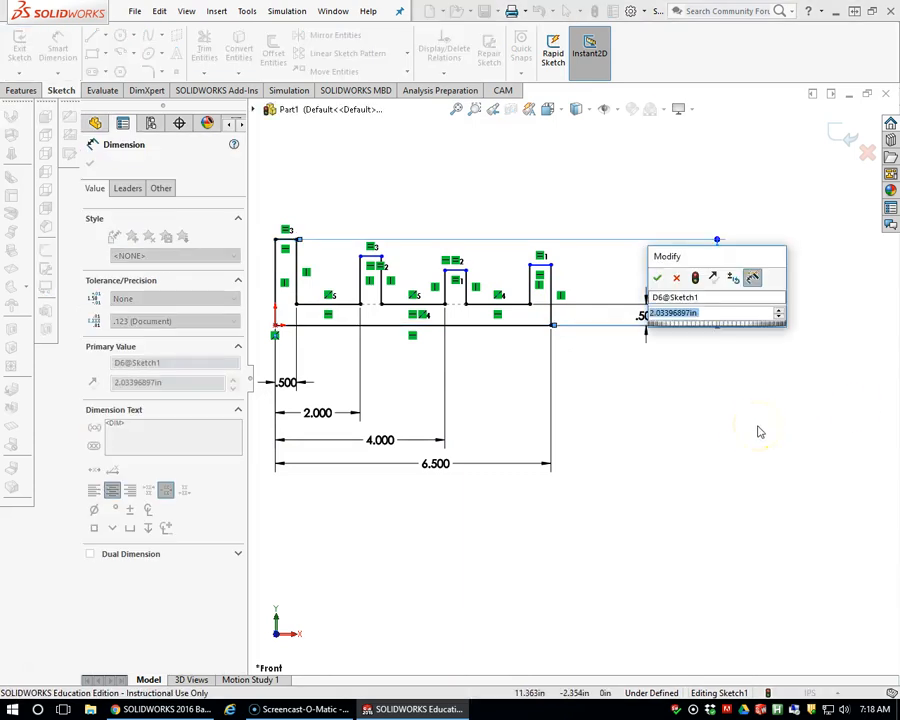
{"action": "type", "text": "4.5"}
{"action": "key", "text": "Return"}
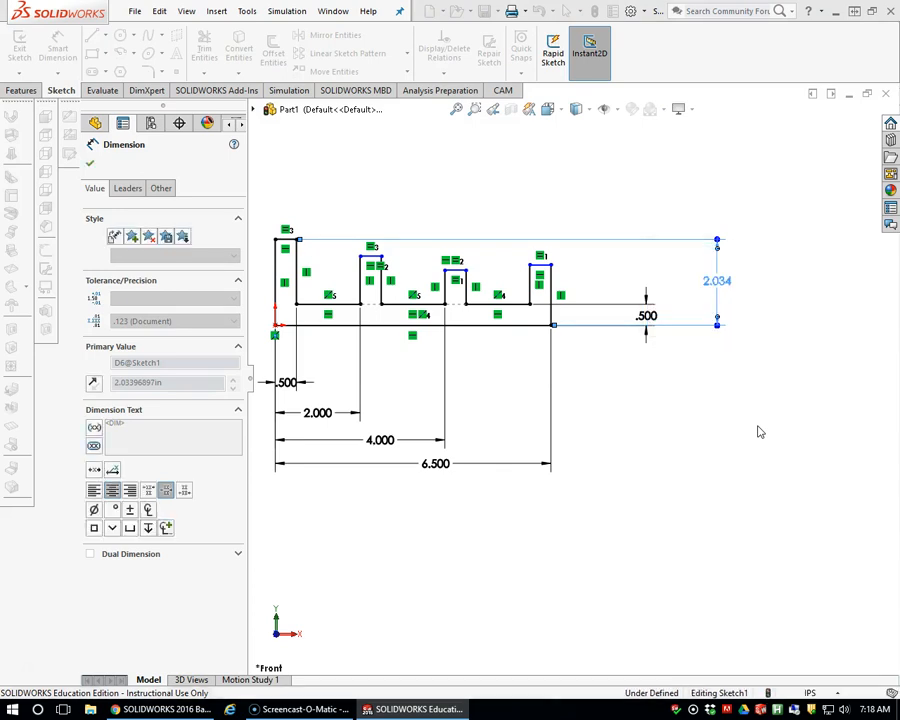
Step: Dimension the height from the profile's bottom edge to the top of the second raised section and set it to 3.5 in
{"action": "left_click", "coordinate": [376, 325]}
{"action": "left_click", "coordinate": [370, 257]}
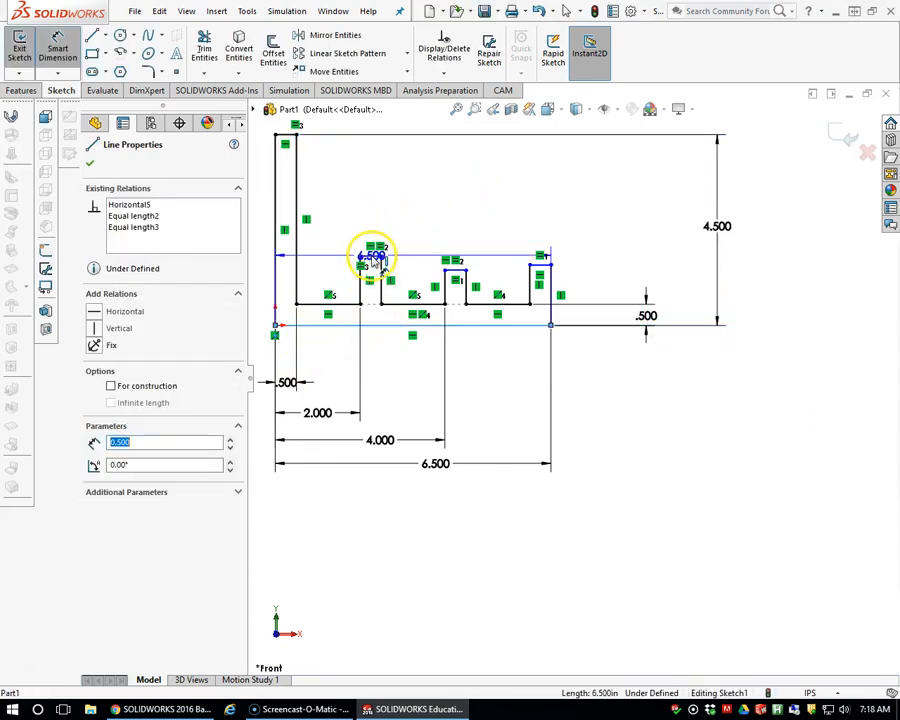
{"action": "double_click", "coordinate": [689, 279]}
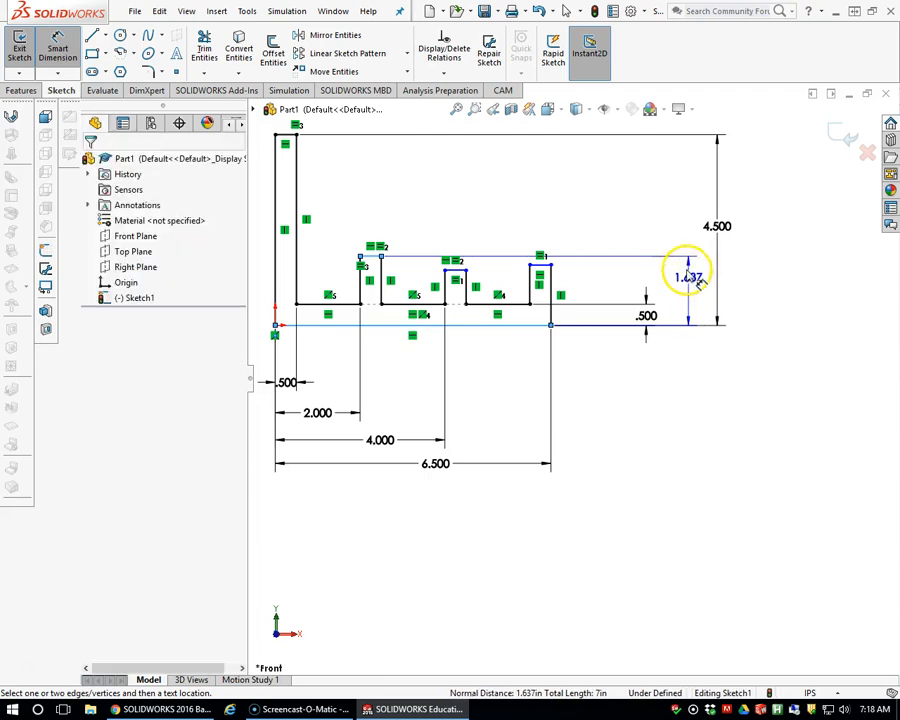
{"action": "type", "text": "3.5"}
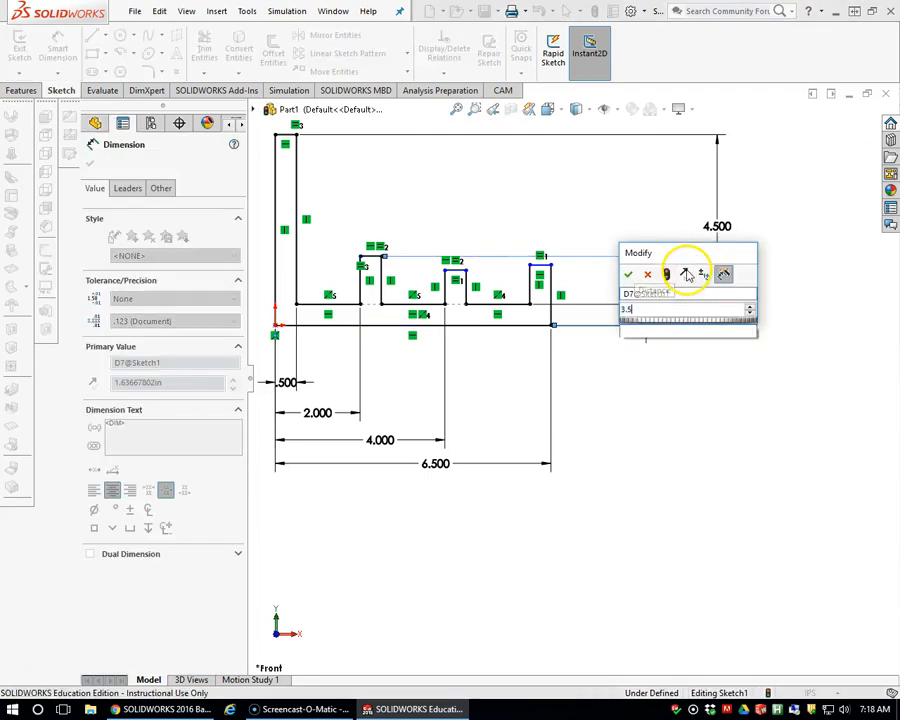
{"action": "key", "text": "Return"}
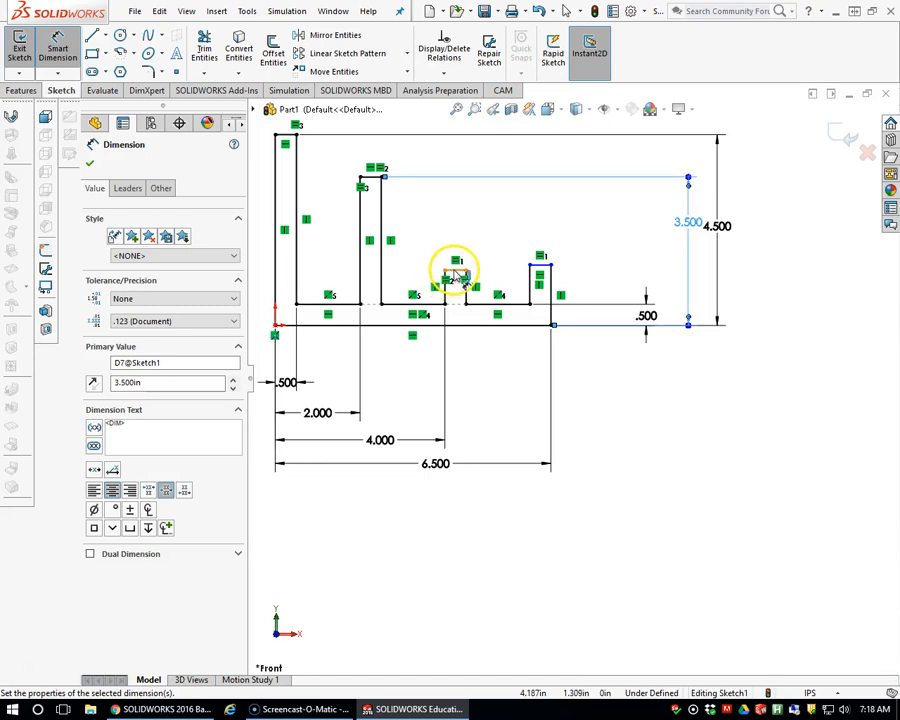
Step: Dimension the height from the profile's bottom edge to the top of the third raised section and set it to 2.5 in
{"action": "left_click", "coordinate": [456, 270]}
{"action": "left_click", "coordinate": [460, 325]}
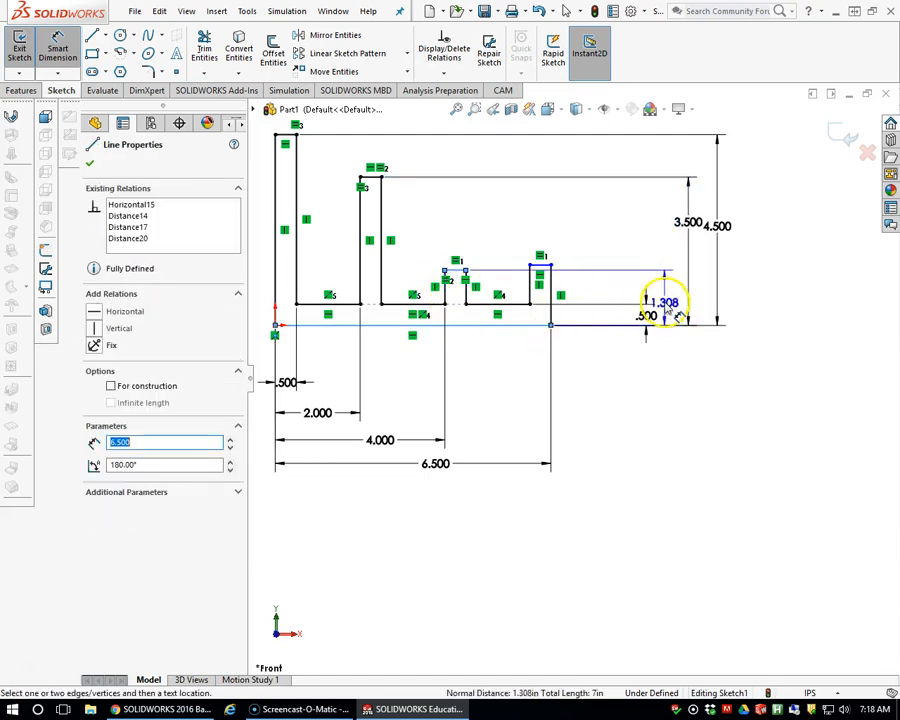
{"action": "left_click", "coordinate": [668, 310]}
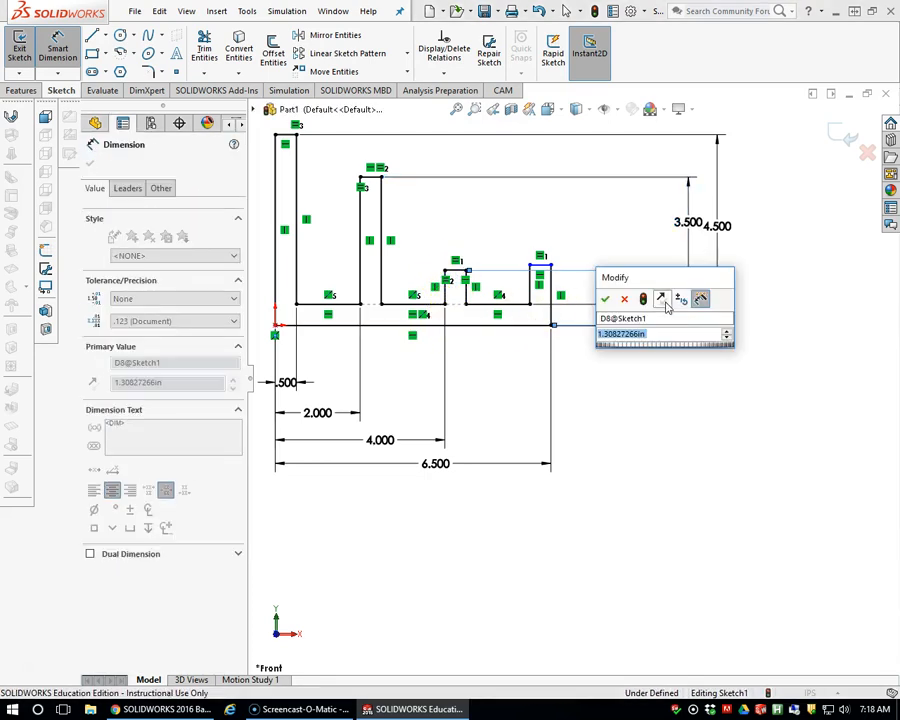
{"action": "type", "text": "2.5"}
{"action": "key", "text": "Return"}
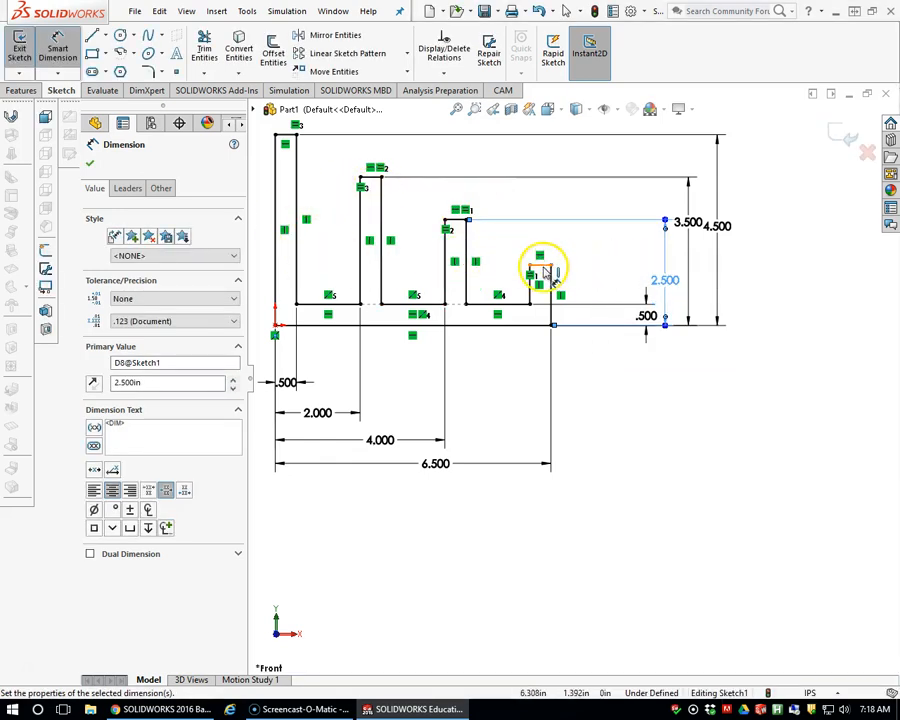
Step: Dimension the height from the profile's bottom edge to the top of the last raised section and set it to 1.5 in
{"action": "left_click", "coordinate": [531, 325]}
{"action": "left_click", "coordinate": [529, 325]}
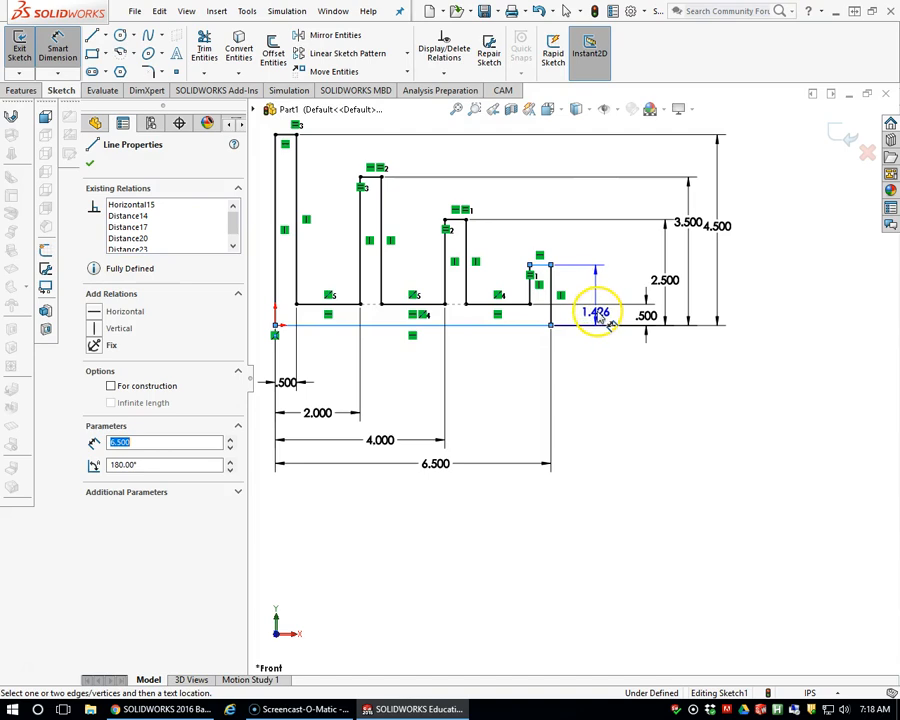
{"action": "left_click", "coordinate": [600, 315]}
{"action": "type", "text": "1.5"}
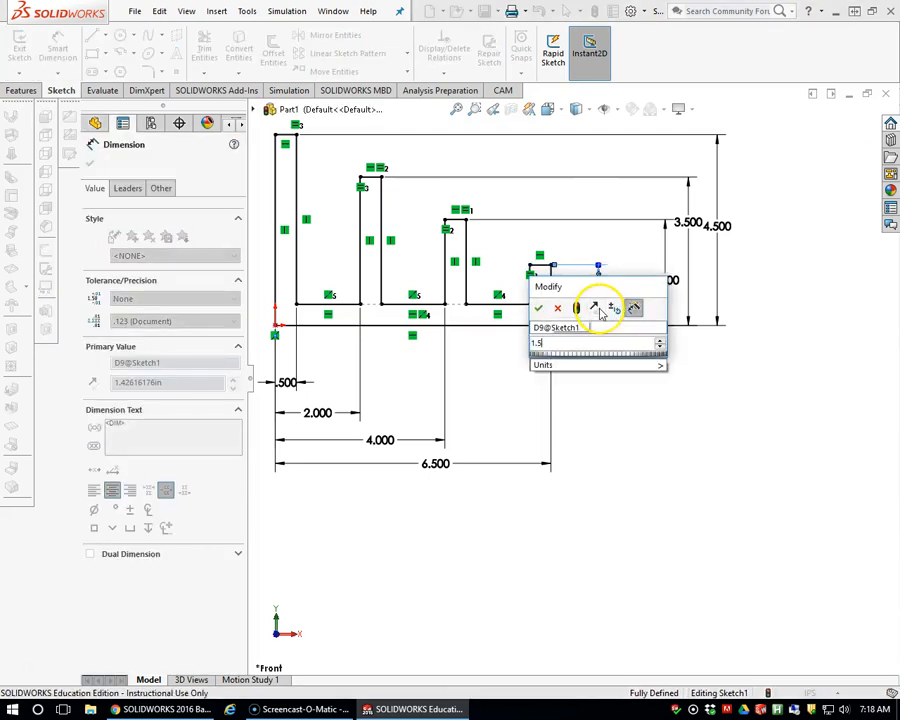
{"action": "key", "text": "Return"}
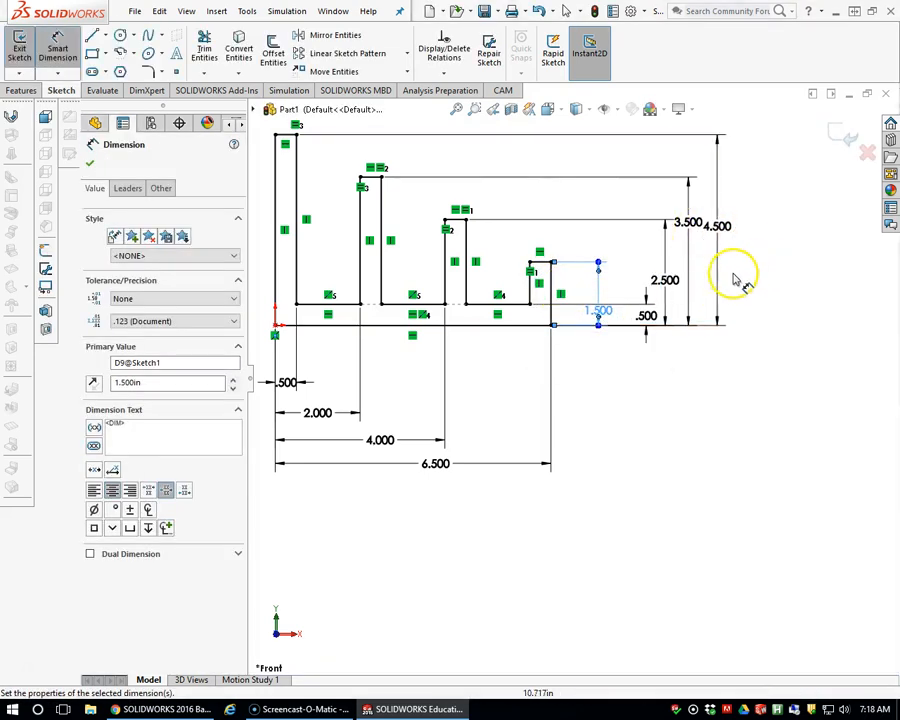
{"action": "key", "text": "Escape"}
Step: Reposition the 4.5, 3.5, 2.5 and 1.5 in height dimensions beside the profile so they are evenly staggered and do not overlap
{"action": "left_click_drag", "start_coordinate": [727, 287], "coordinate": [778, 287]}
{"action": "left_click_drag", "start_coordinate": [689, 262], "coordinate": [735, 308]}
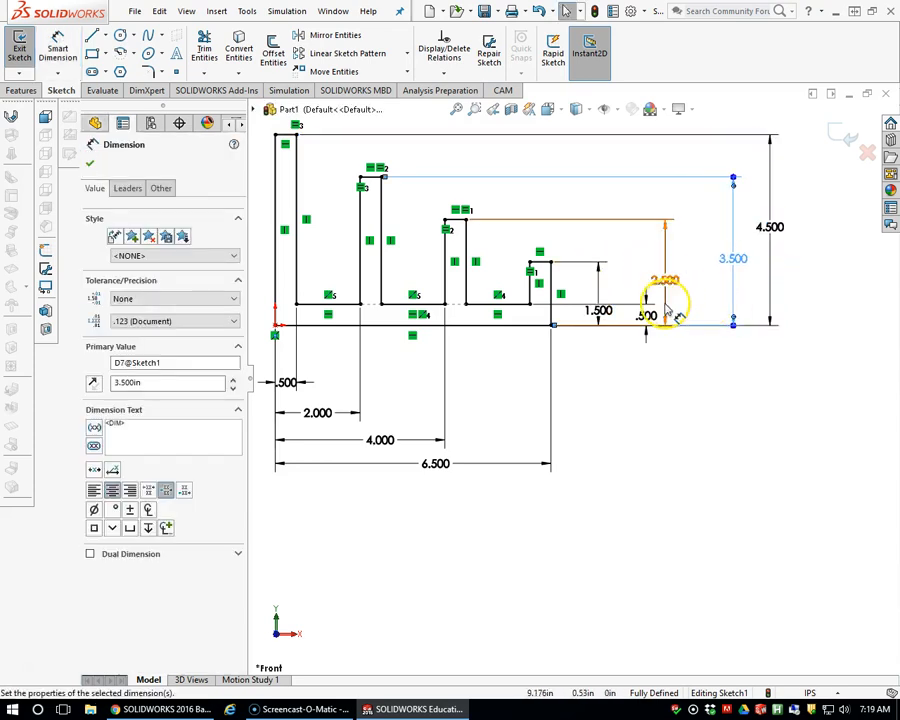
{"action": "left_click_drag", "start_coordinate": [673, 311], "coordinate": [700, 308]}
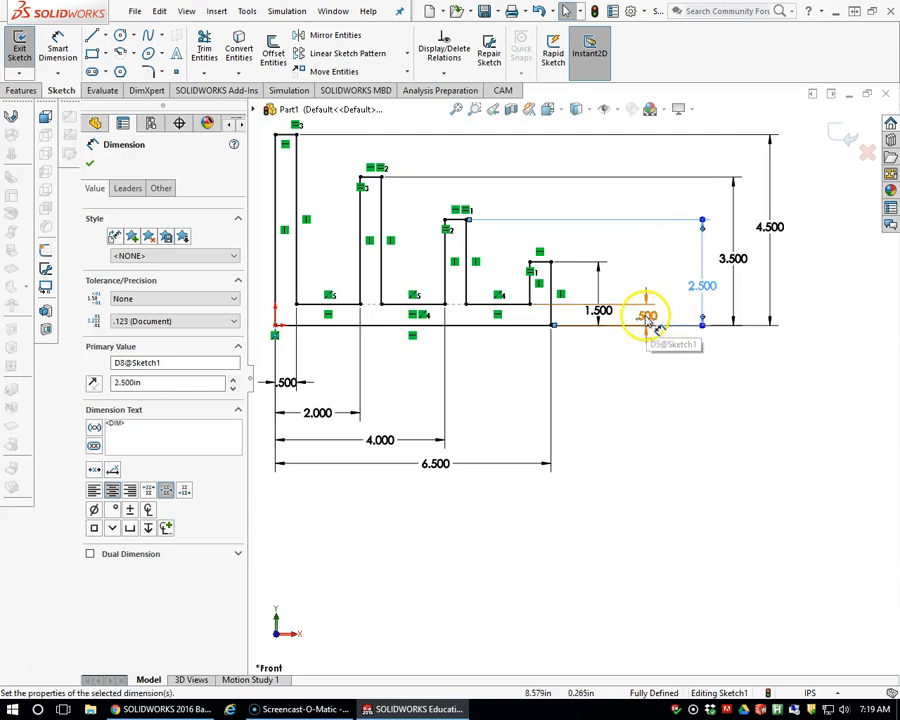
{"action": "left_click_drag", "start_coordinate": [596, 300], "coordinate": [674, 285]}
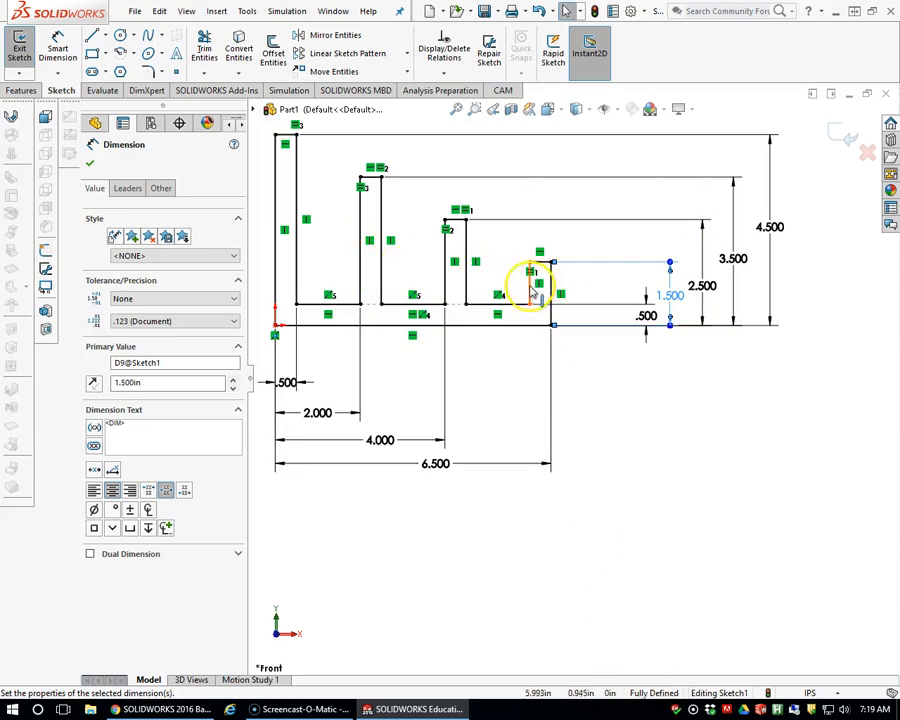
{"action": "scroll", "coordinate": [628, 375], "scroll_direction": "down", "scroll_amount": 2}
{"action": "scroll", "coordinate": [628, 376], "scroll_direction": "up", "scroll_amount": 3}
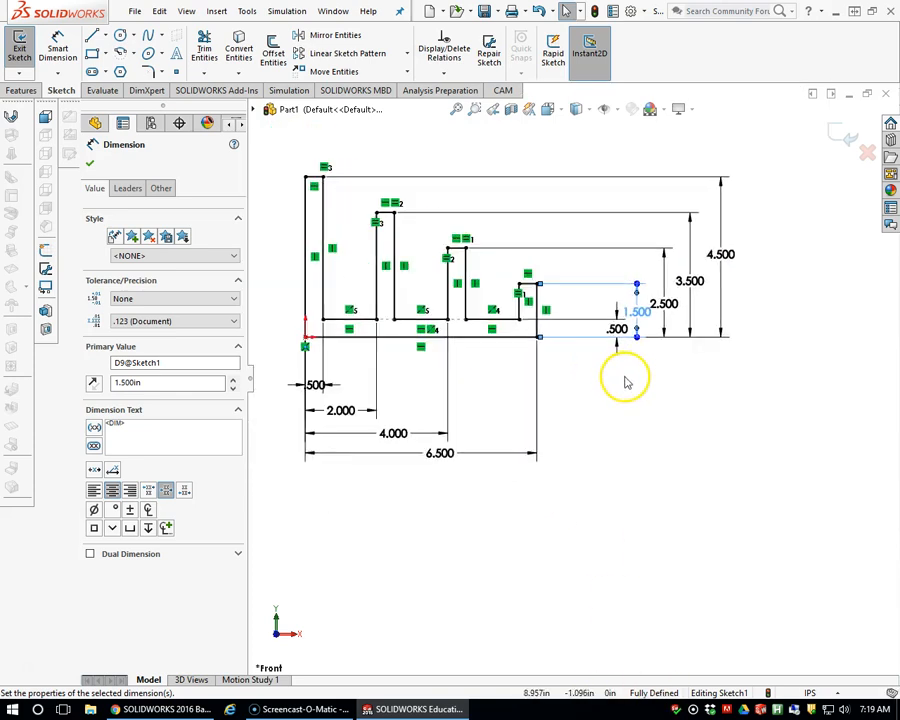
{"action": "scroll", "coordinate": [558, 388], "scroll_direction": "up", "scroll_amount": 1}
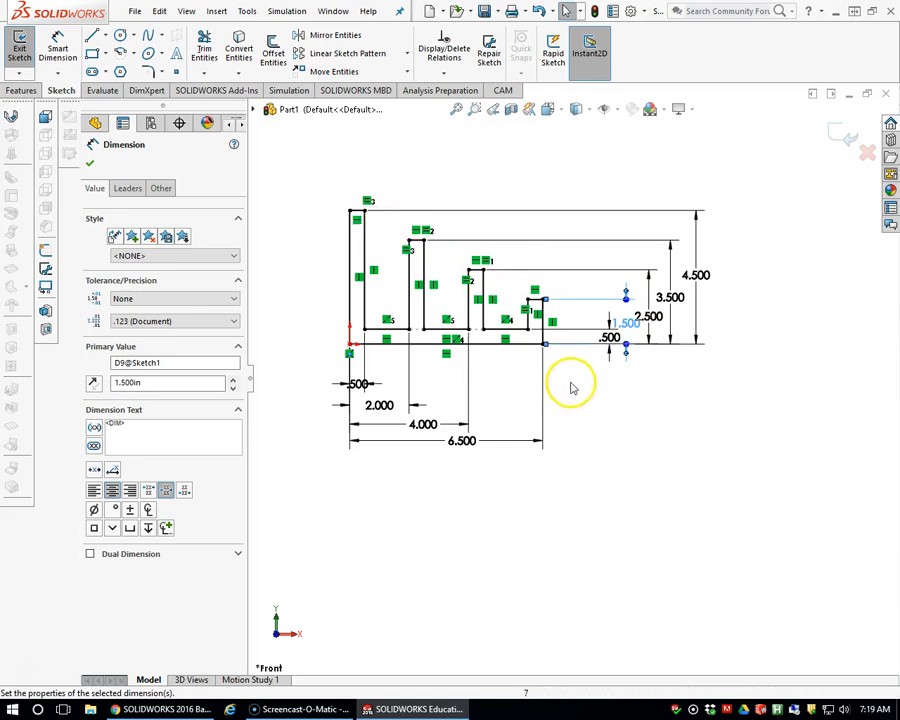
{"action": "scroll", "coordinate": [456, 384], "scroll_direction": "down", "scroll_amount": 1}
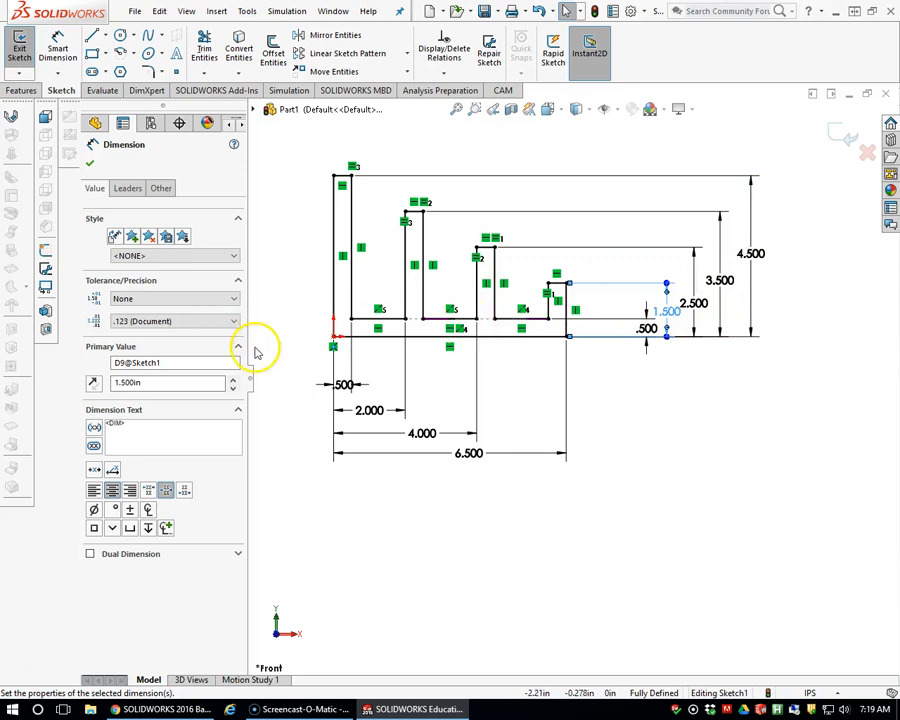
{"action": "left_click", "coordinate": [89, 162]}
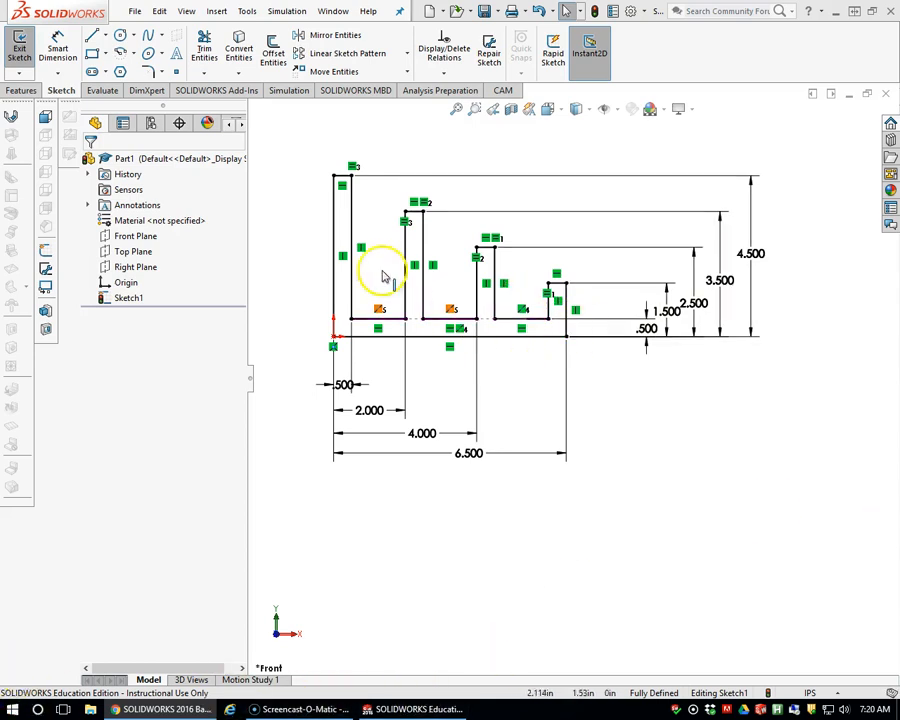
Step: Hide the sketch relation symbols and show them again
{"action": "left_click", "coordinate": [186, 12]}
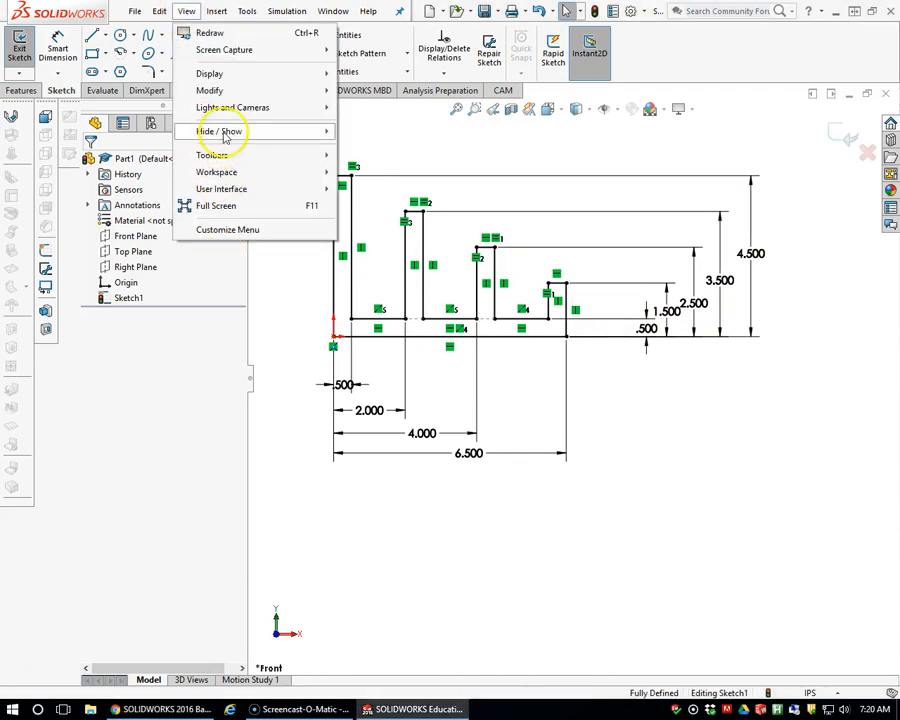
{"action": "mouse_move", "coordinate": [225, 137]}
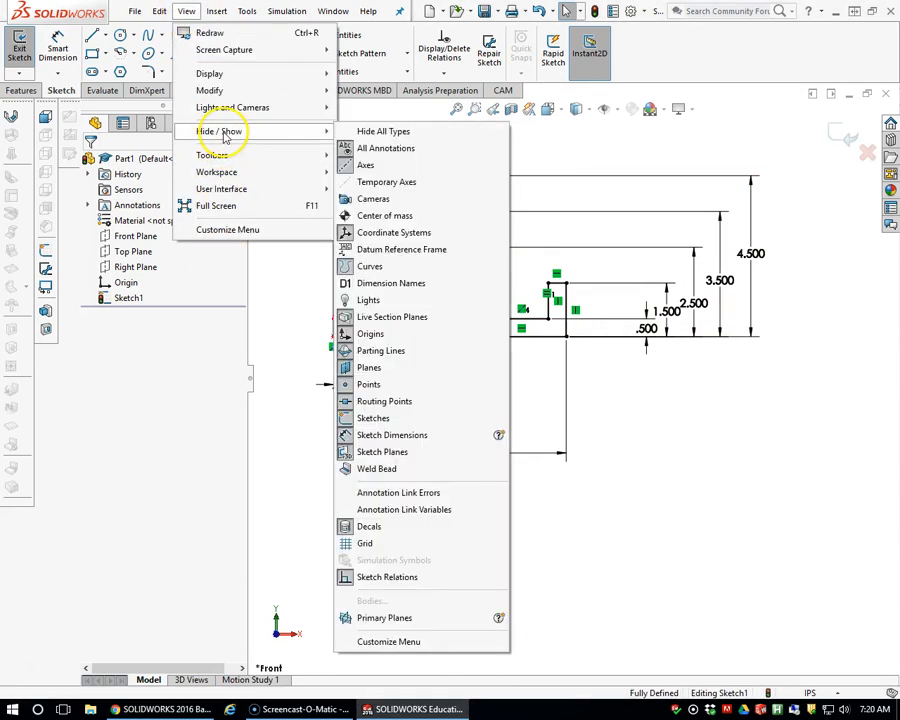
{"action": "left_click", "coordinate": [407, 578]}
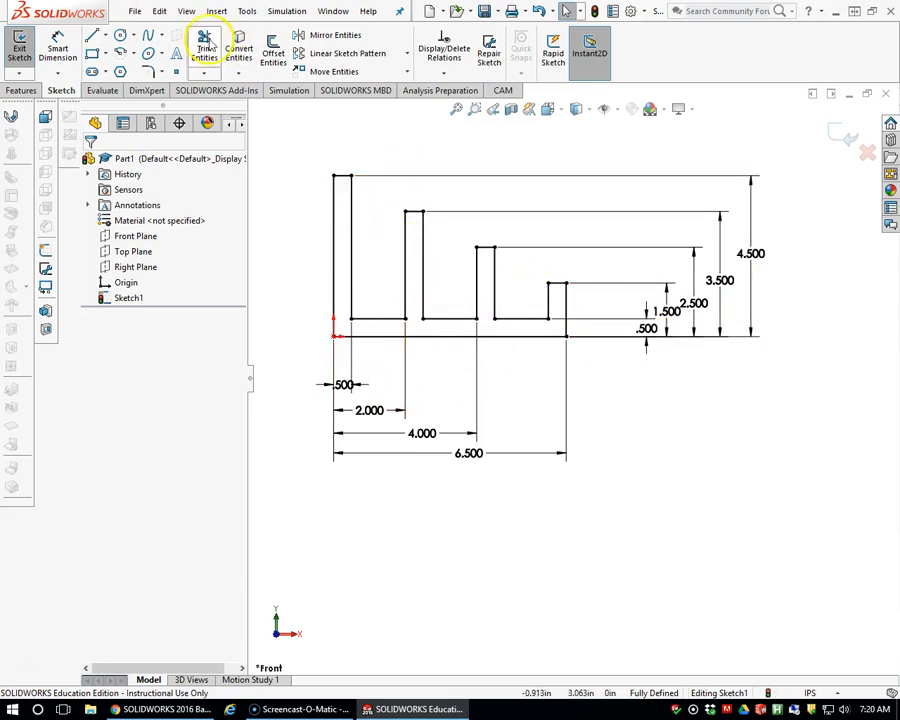
{"action": "left_click", "coordinate": [186, 12]}
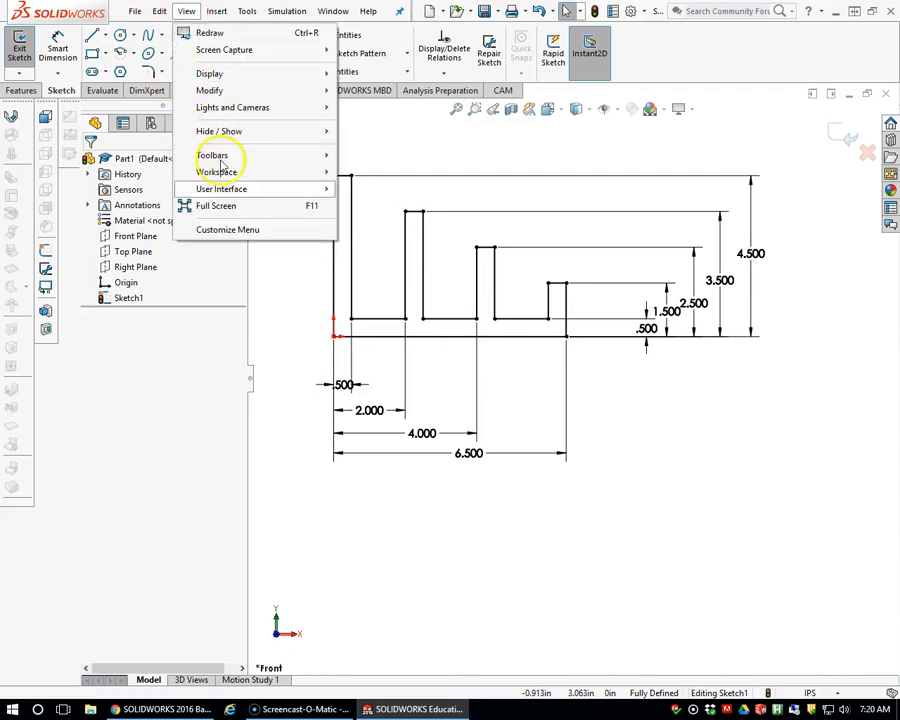
{"action": "mouse_move", "coordinate": [214, 140]}
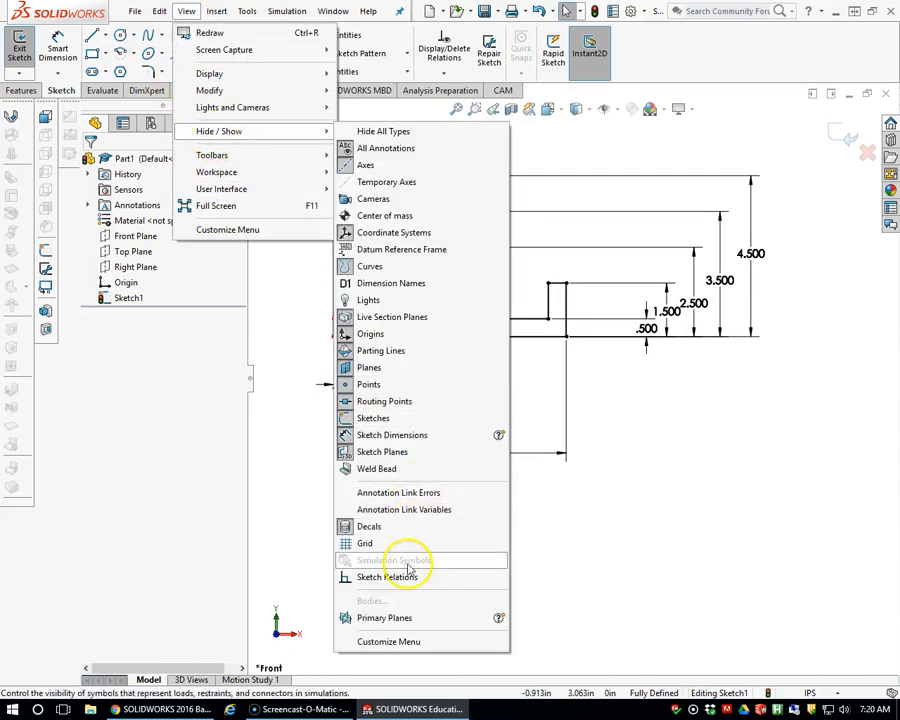
{"action": "left_click", "coordinate": [402, 576]}
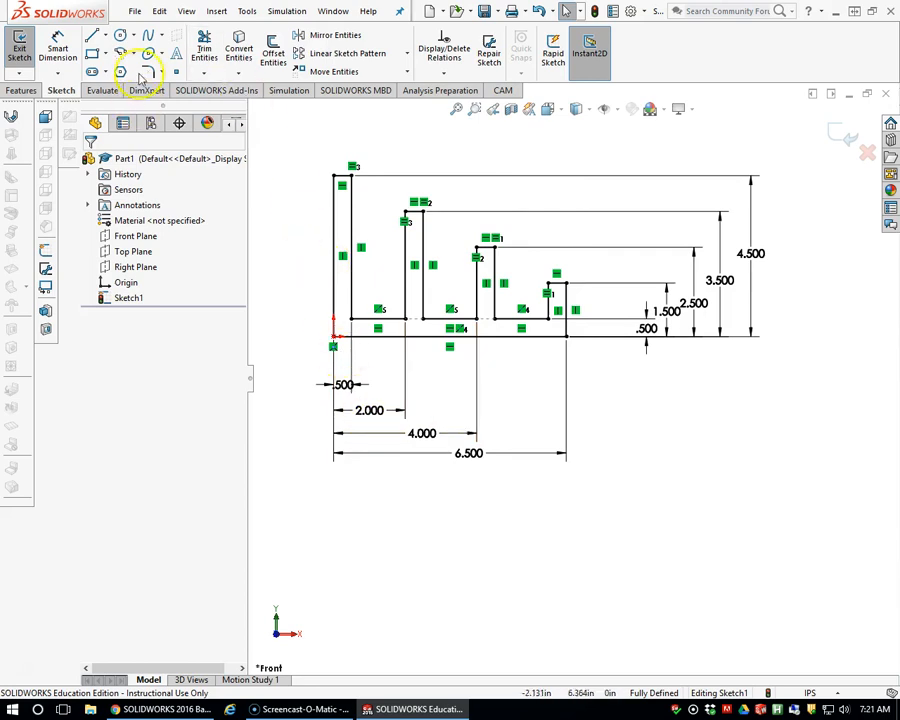
Step: Hide the sketch relation symbols and exit the sketch
{"action": "left_click", "coordinate": [186, 12]}
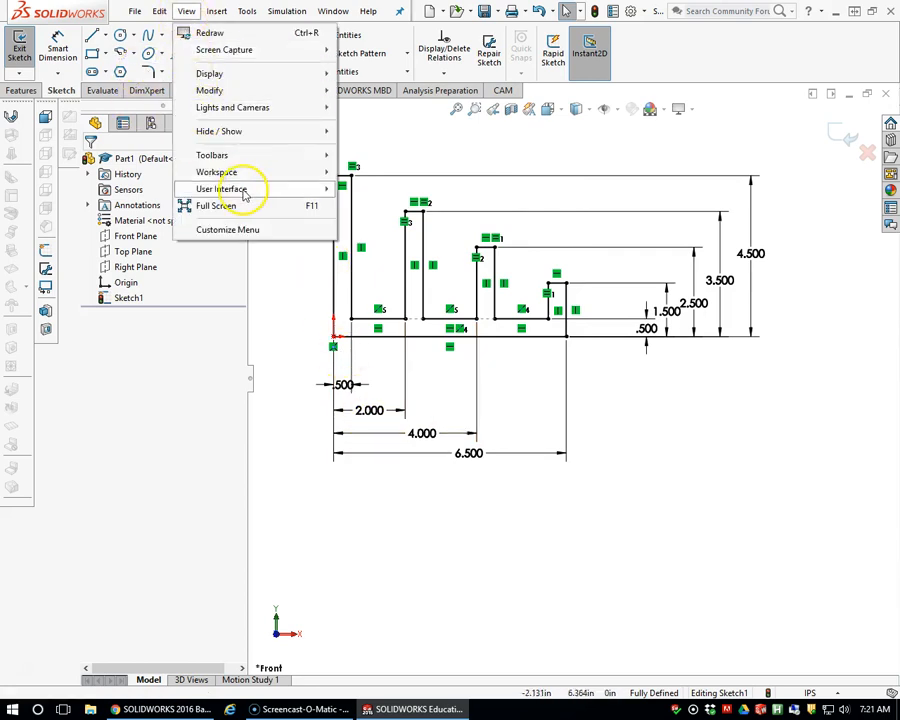
{"action": "mouse_move", "coordinate": [258, 134]}
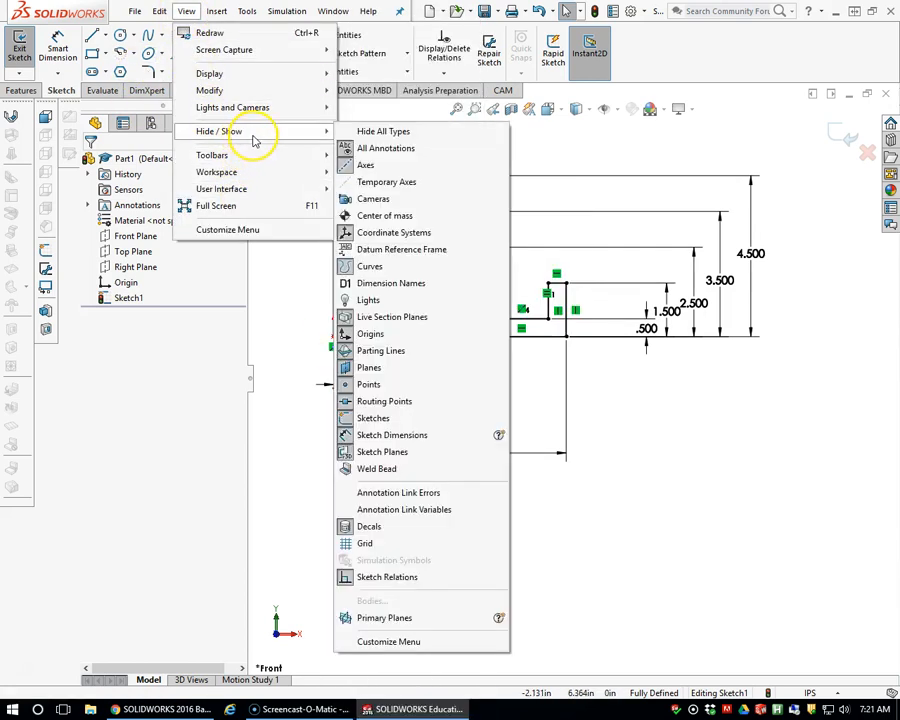
{"action": "left_click", "coordinate": [405, 577]}
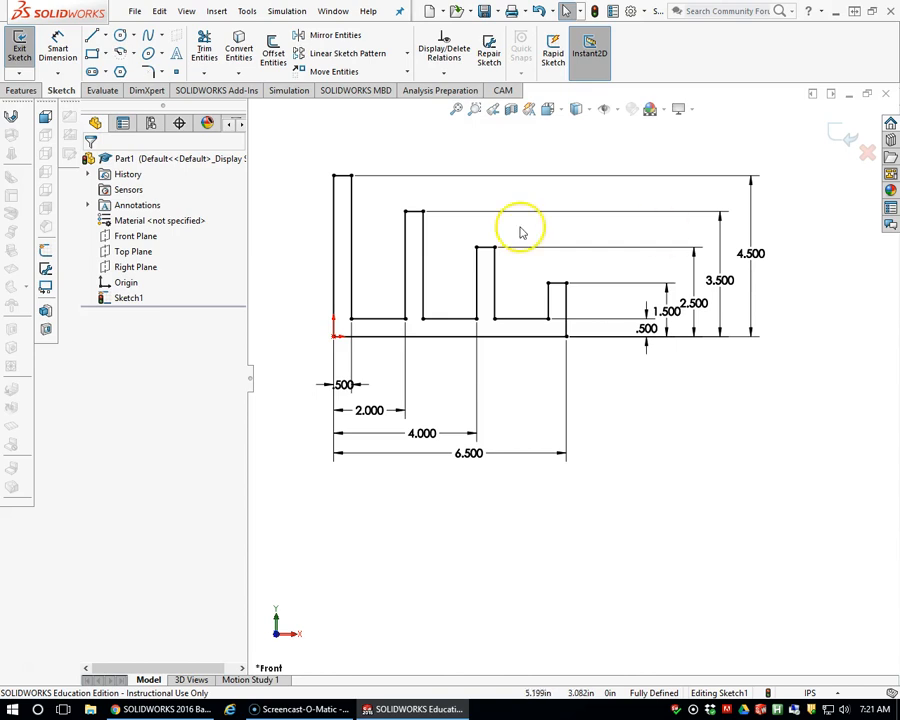
{"action": "left_click", "coordinate": [20, 58]}
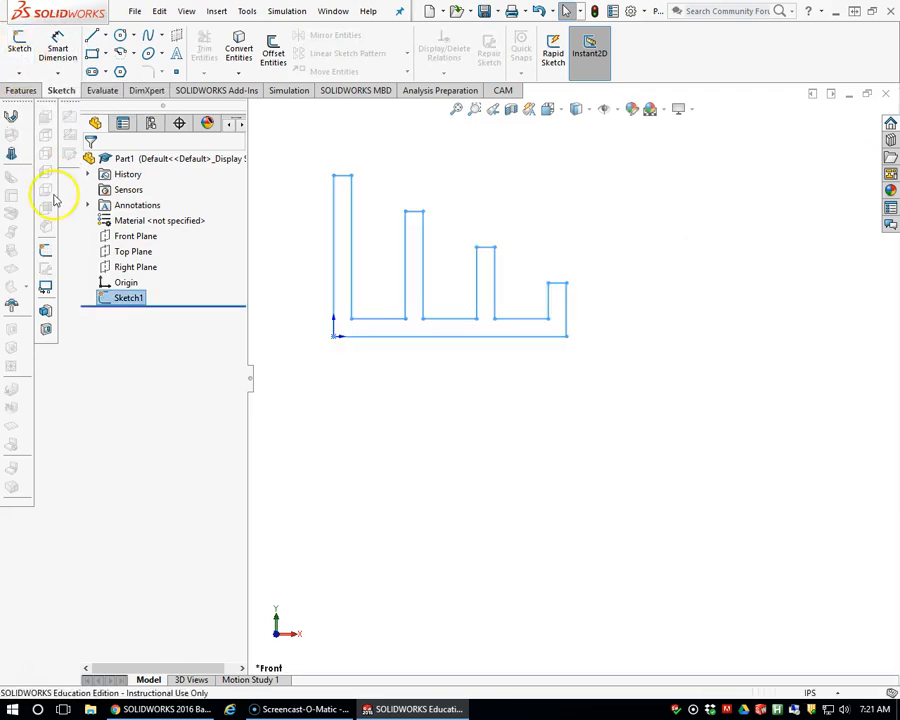
Step: Start a blind Extruded Boss/Base from the grooved profile sketch and reverse its direction so it runs behind the sketch plane
{"action": "left_click", "coordinate": [121, 302]}
{"action": "left_click", "coordinate": [121, 302]}
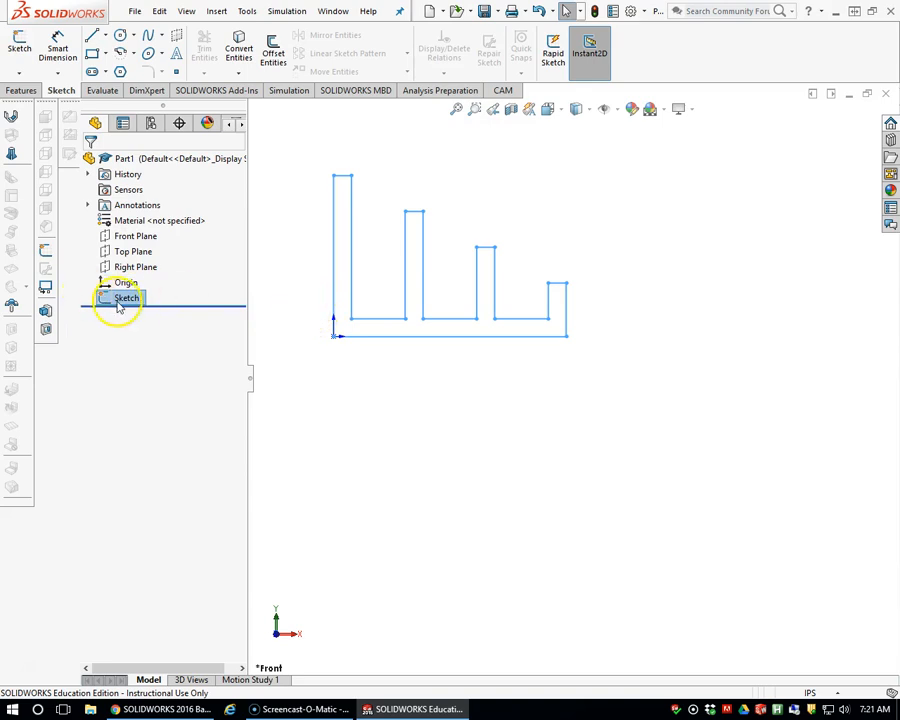
{"action": "left_click", "coordinate": [22, 91]}
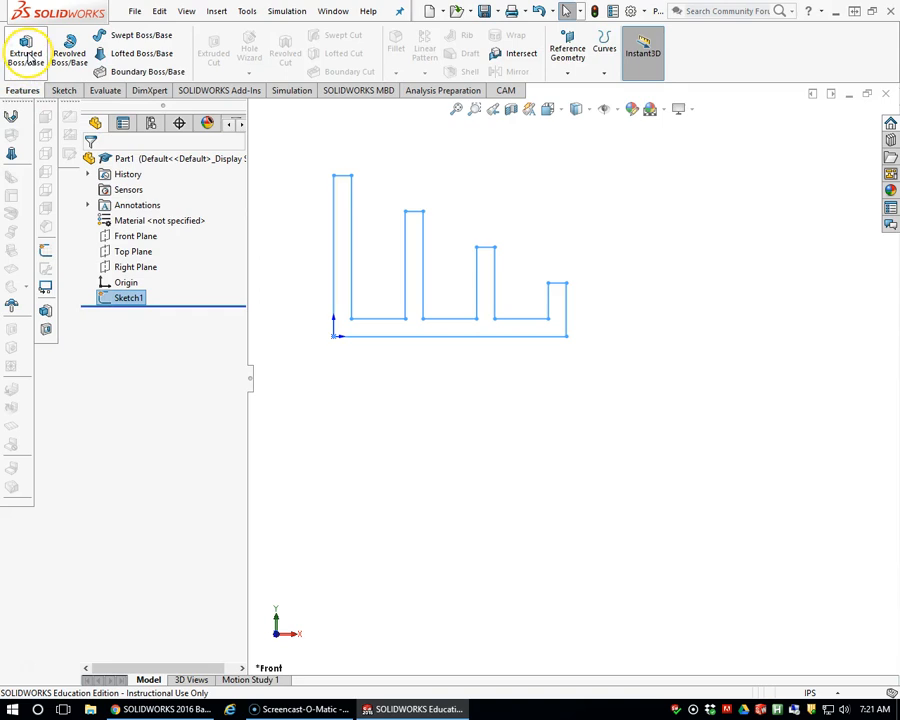
{"action": "left_click", "coordinate": [26, 53]}
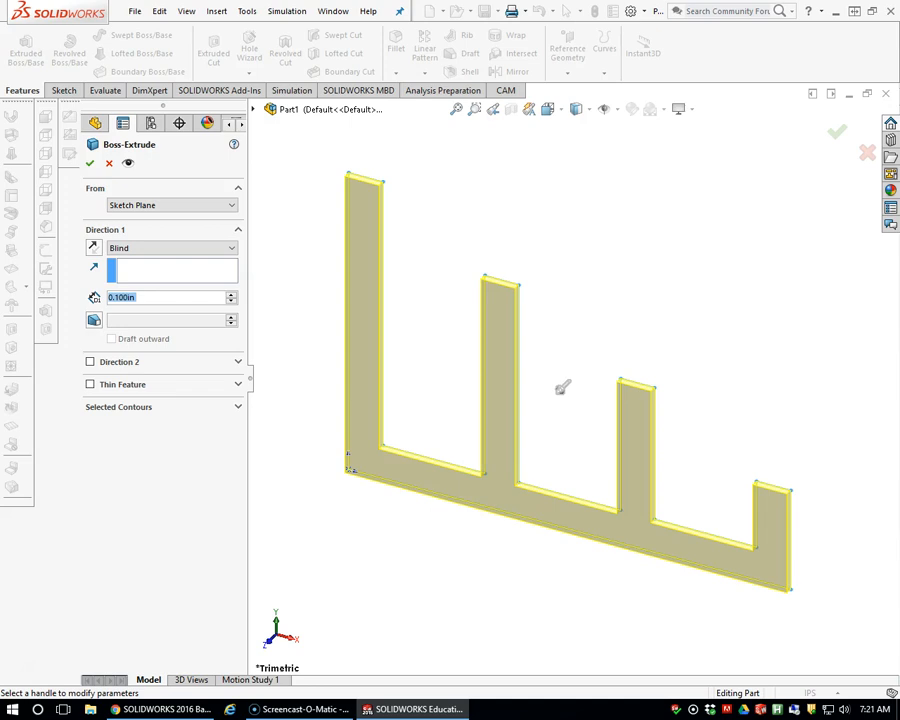
{"action": "left_click", "coordinate": [93, 248]}
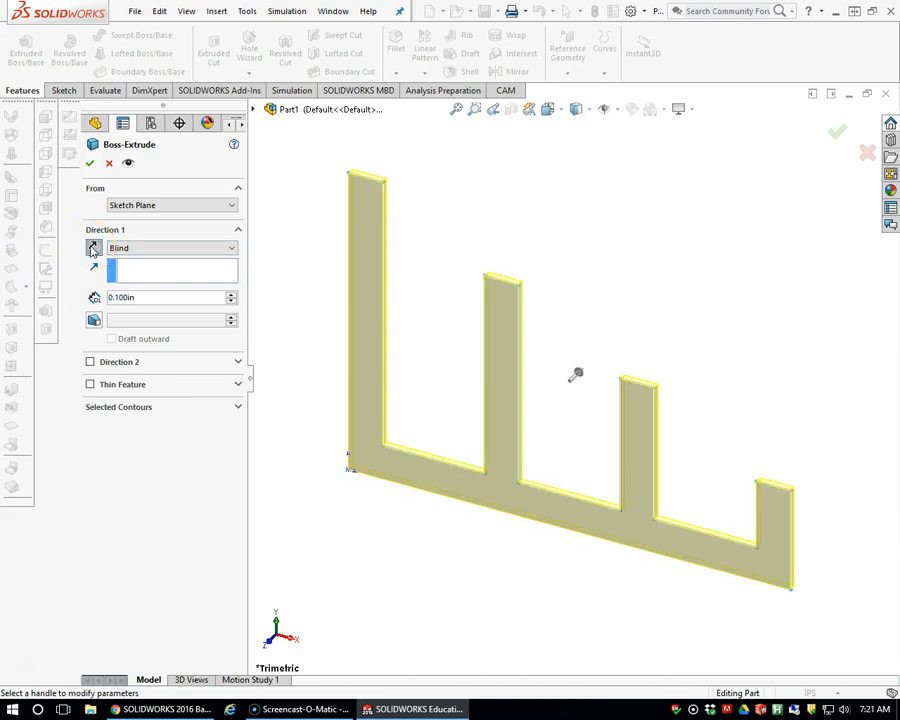
{"action": "left_click", "coordinate": [179, 295]}
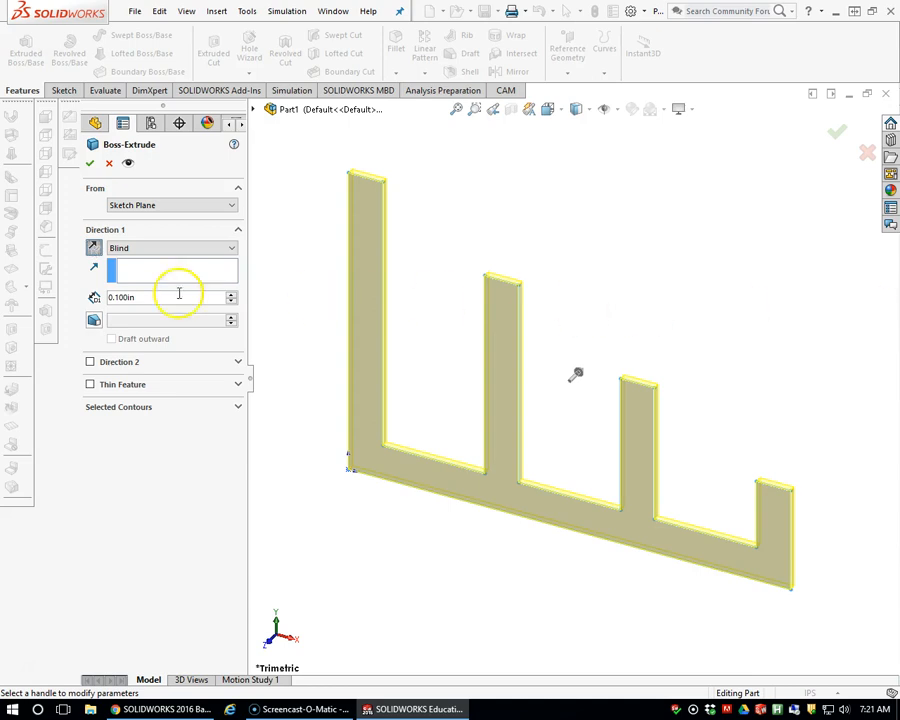
{"action": "left_click", "coordinate": [93, 248]}
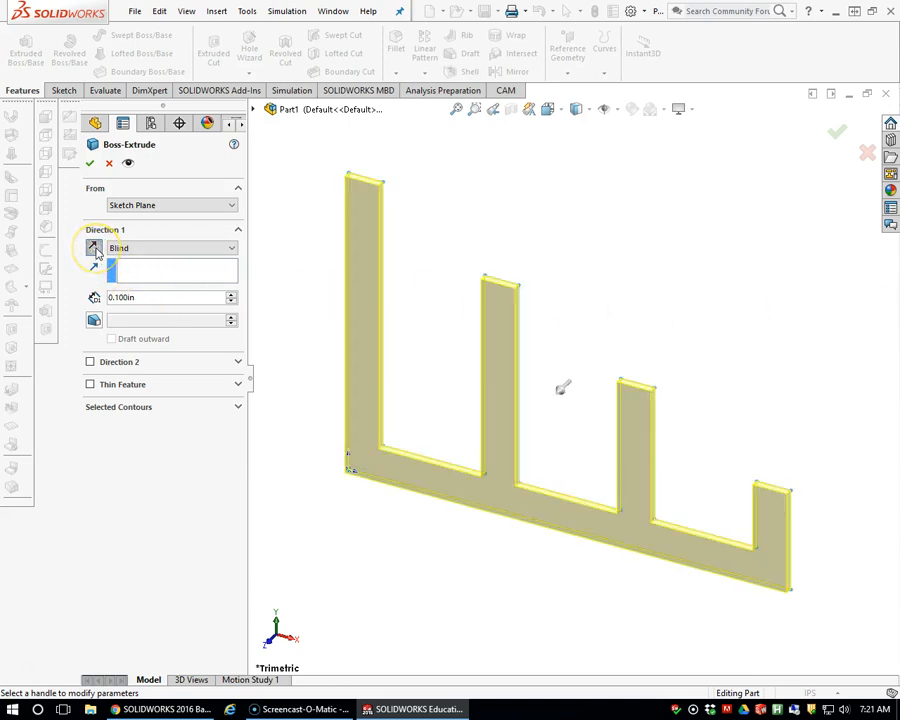
{"action": "left_click", "coordinate": [93, 248]}
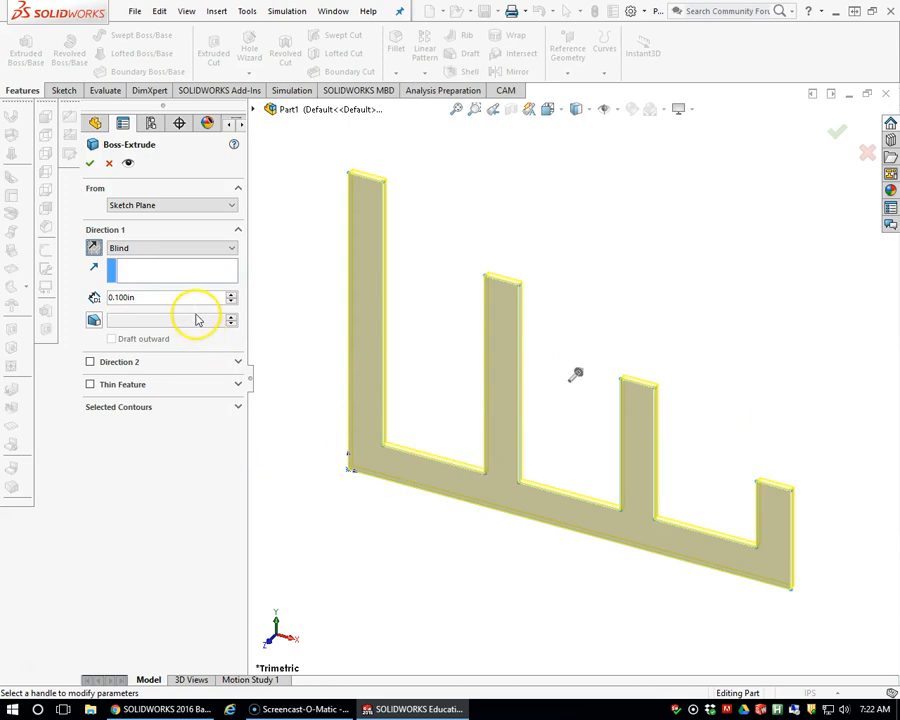
Step: Set the extrusion depth to 6 in and complete the boss
{"action": "double_click", "coordinate": [152, 297]}
{"action": "type", "text": "6"}
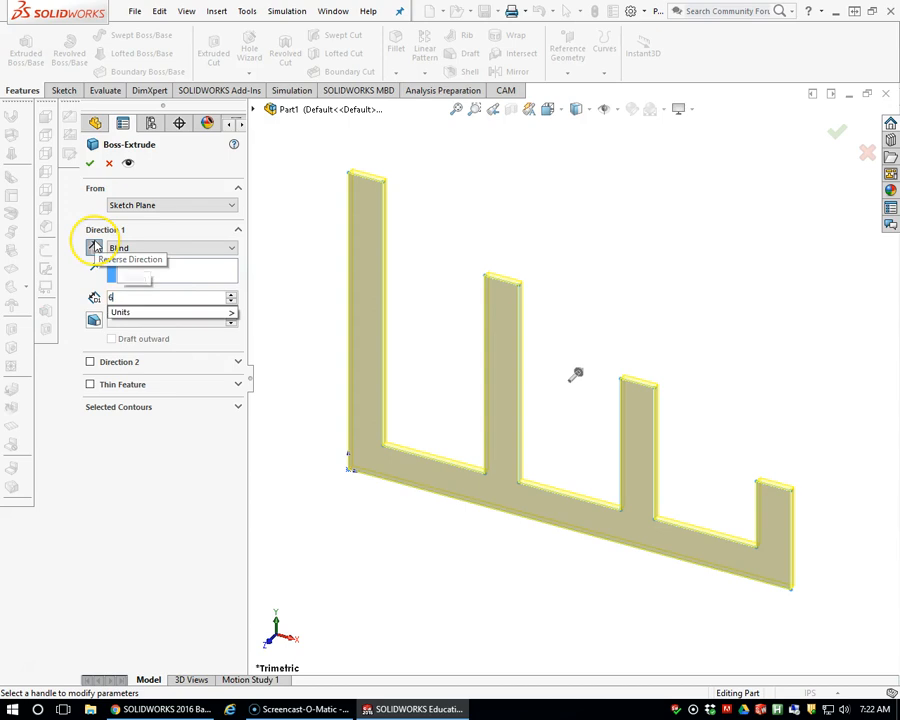
{"action": "key", "text": "Return"}
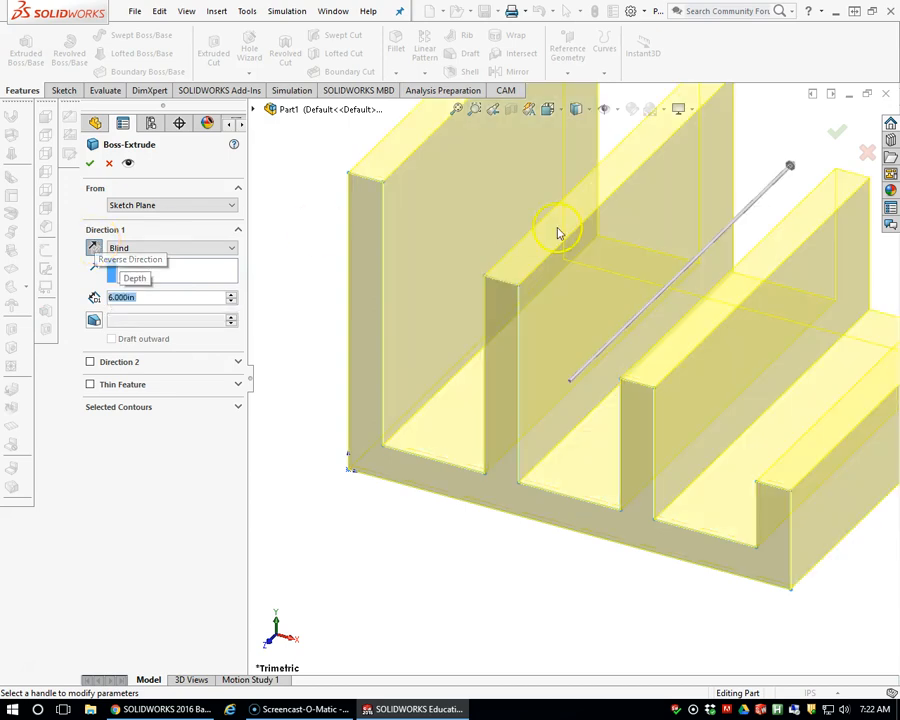
{"action": "middle_click_drag", "start_coordinate": [760, 295], "coordinate": [693, 288]}
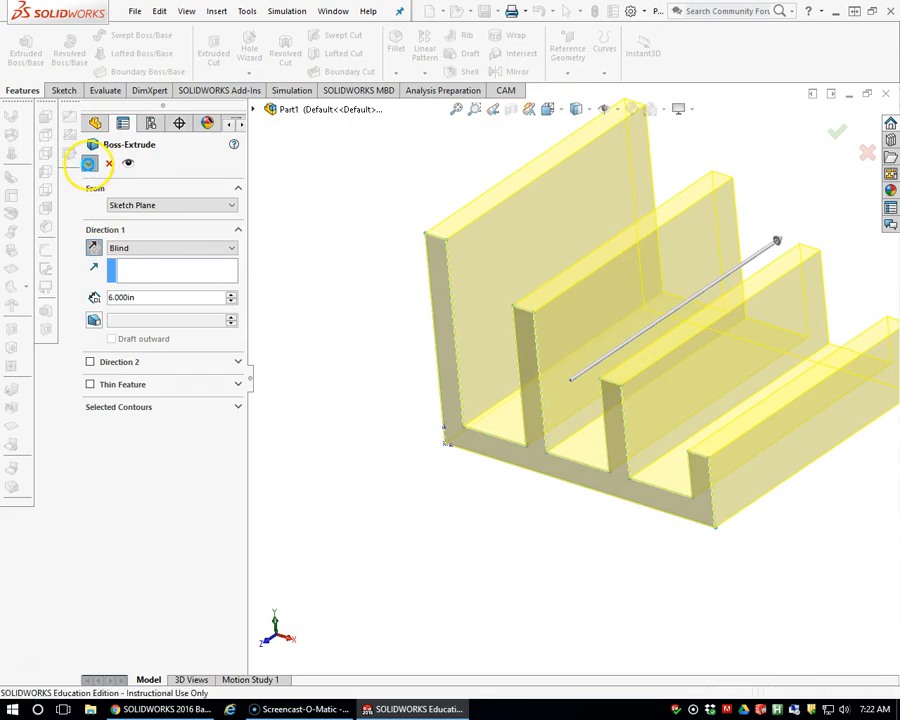
{"action": "left_click", "coordinate": [90, 167]}
{"action": "middle_click_drag", "start_coordinate": [615, 388], "coordinate": [660, 350]}
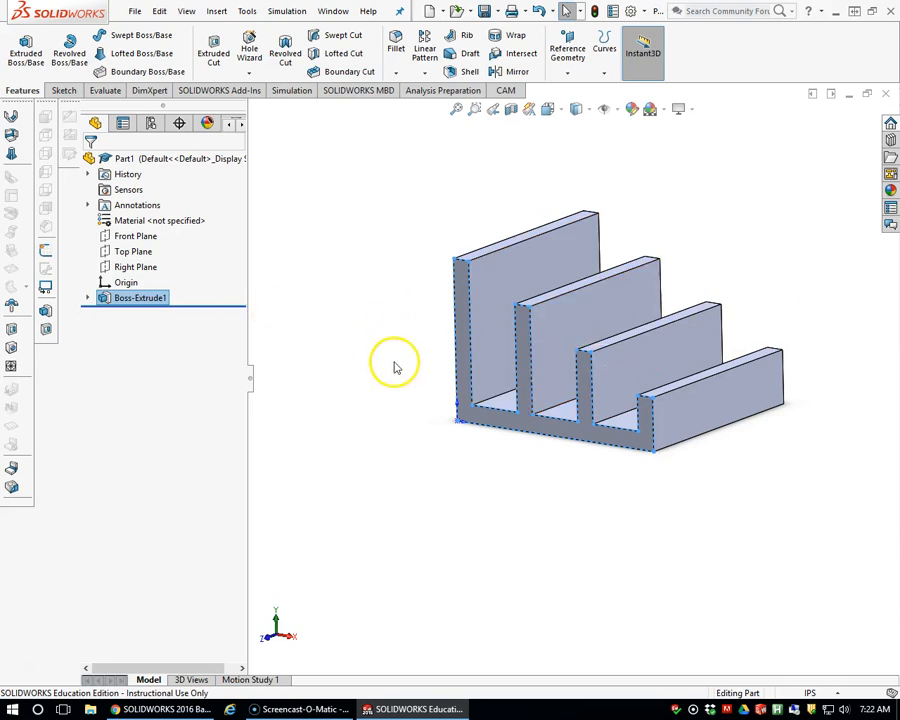
Step: Begin saving the part, create a new folder named CH3 in the current save location and open it
{"action": "left_click", "coordinate": [134, 11]}
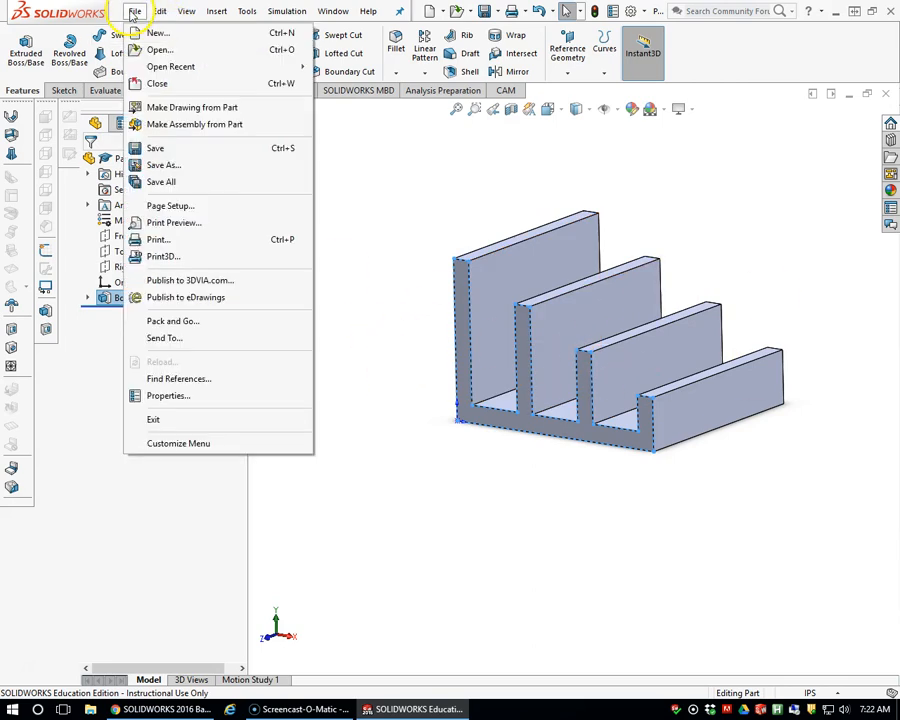
{"action": "left_click", "coordinate": [168, 150]}
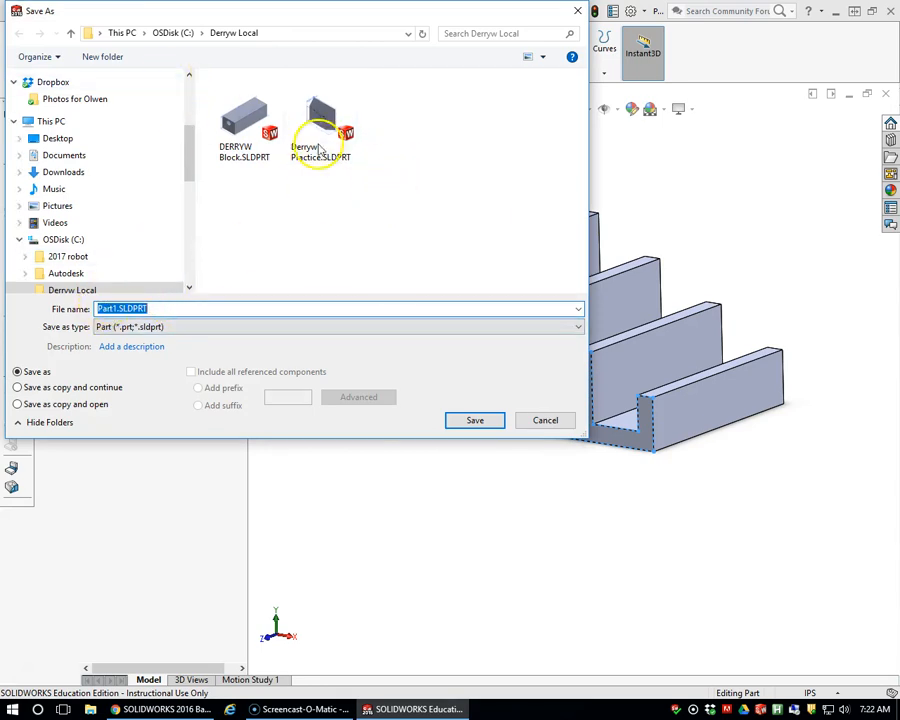
{"action": "right_click", "coordinate": [485, 159]}
{"action": "mouse_move", "coordinate": [532, 287]}
{"action": "left_click", "coordinate": [648, 289]}
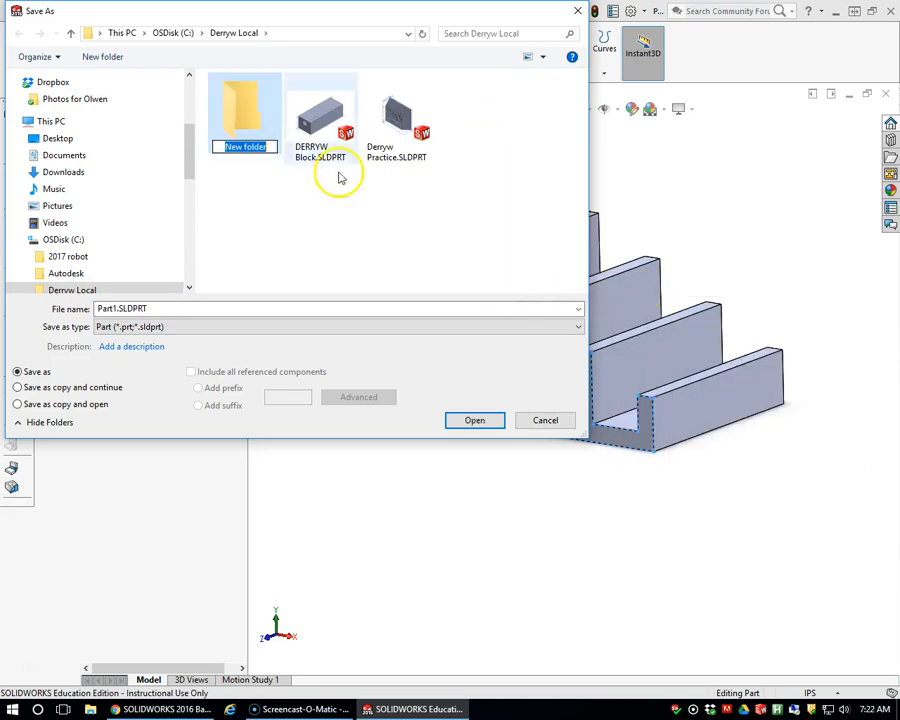
{"action": "type", "text": "C"}
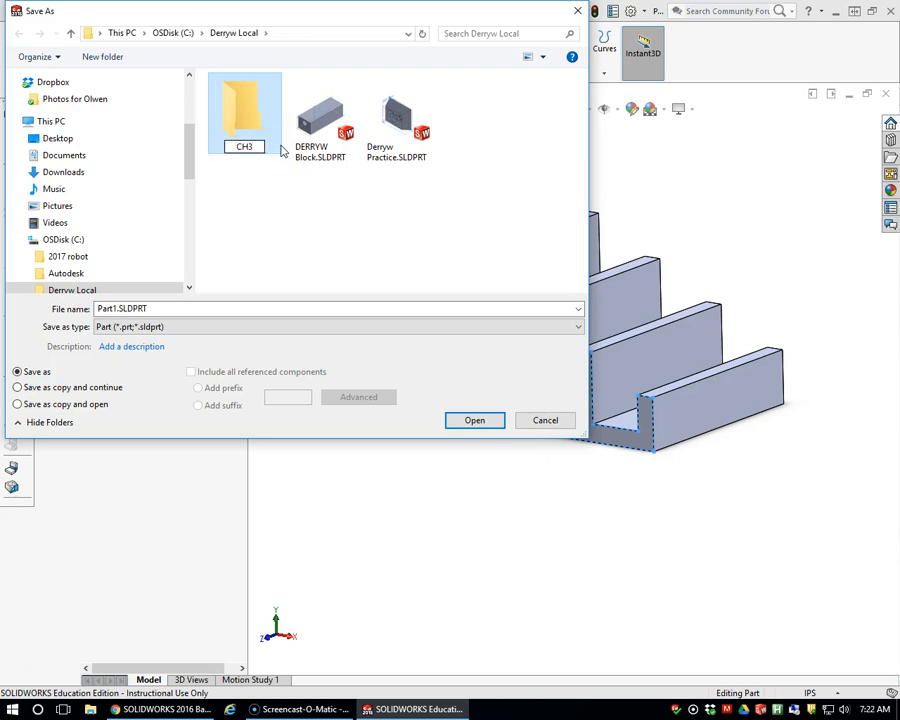
{"action": "type", "text": "H3"}
{"action": "key", "text": "Return"}
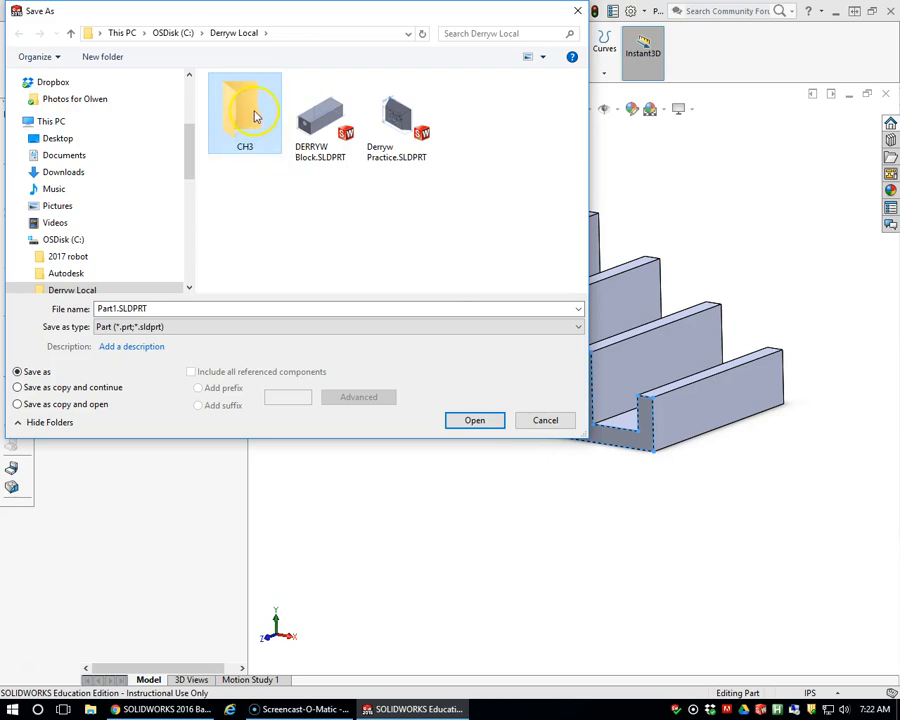
{"action": "left_click", "coordinate": [474, 420]}
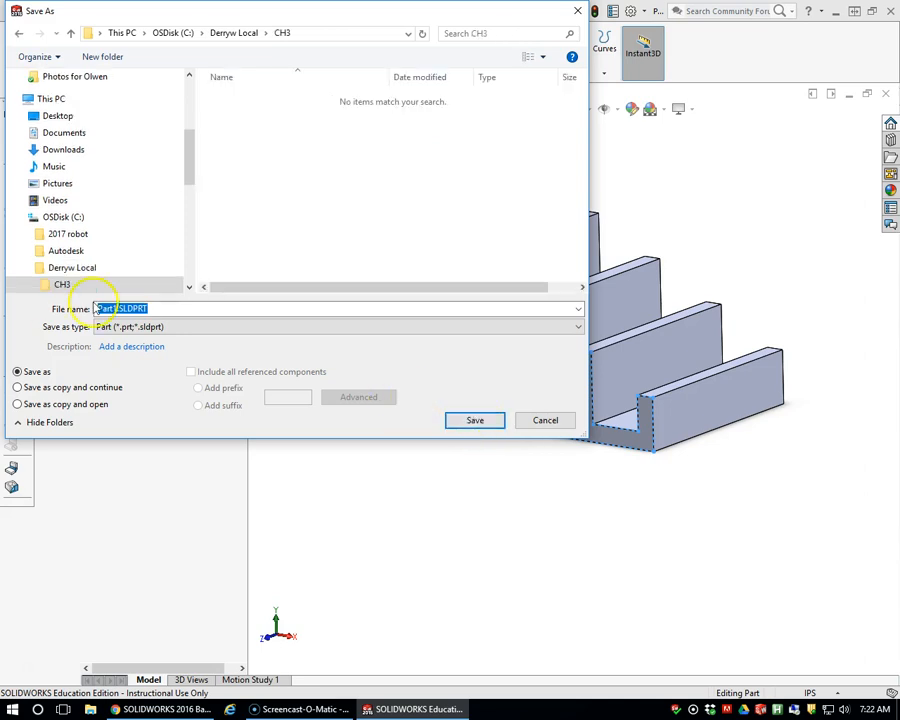
Step: Name the part file with the author's name followed by CH3 and save it in the CH3 folder
{"action": "double_click", "coordinate": [106, 307]}
{"action": "type", "text": "Derryw"}
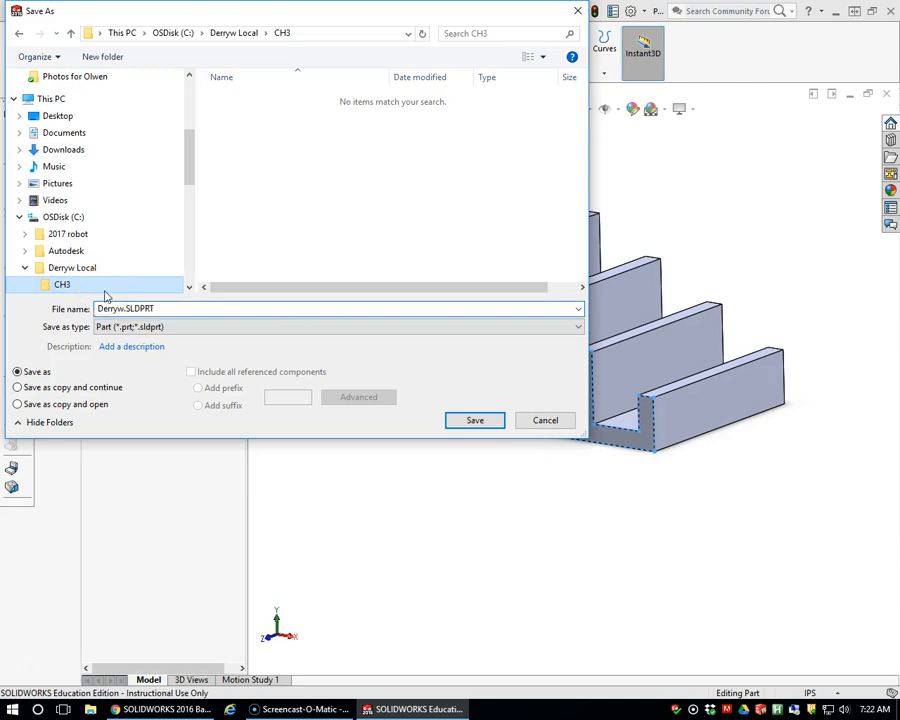
{"action": "type", "text": "CH3"}
{"action": "left_click", "coordinate": [473, 420]}
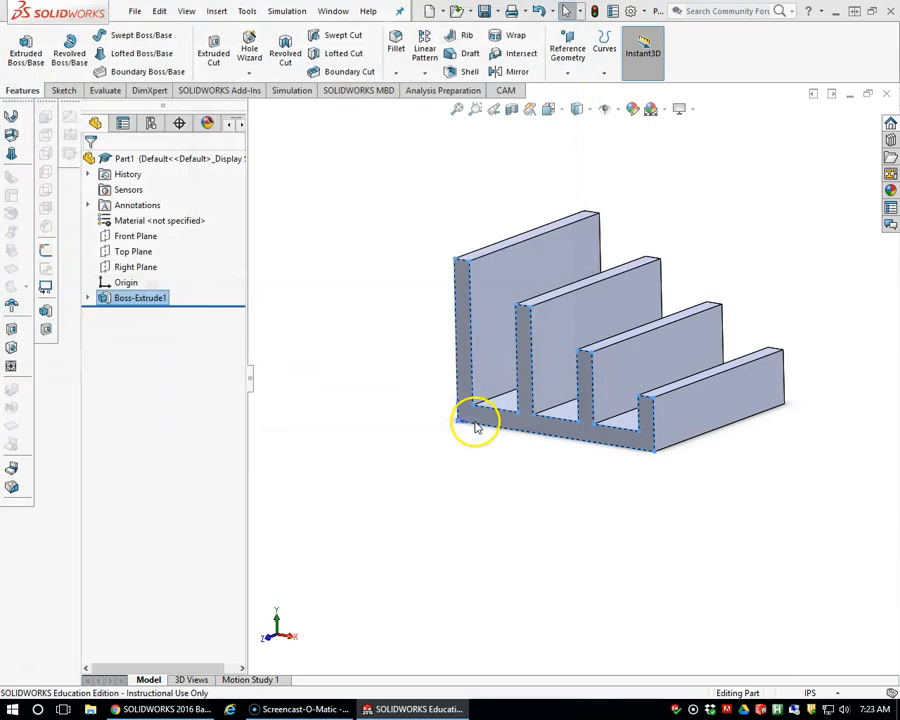